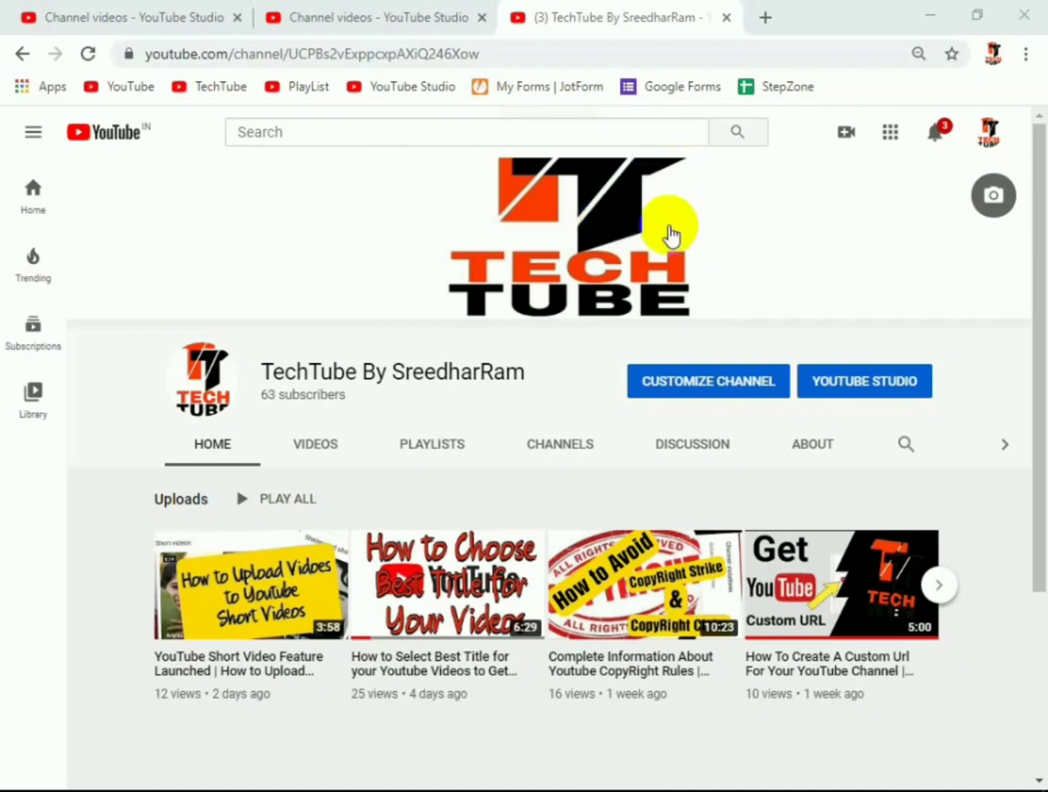
Start a new video upload to the channel using the AddToWatchLater file from the TechVideos folder.
left_click(846, 136)
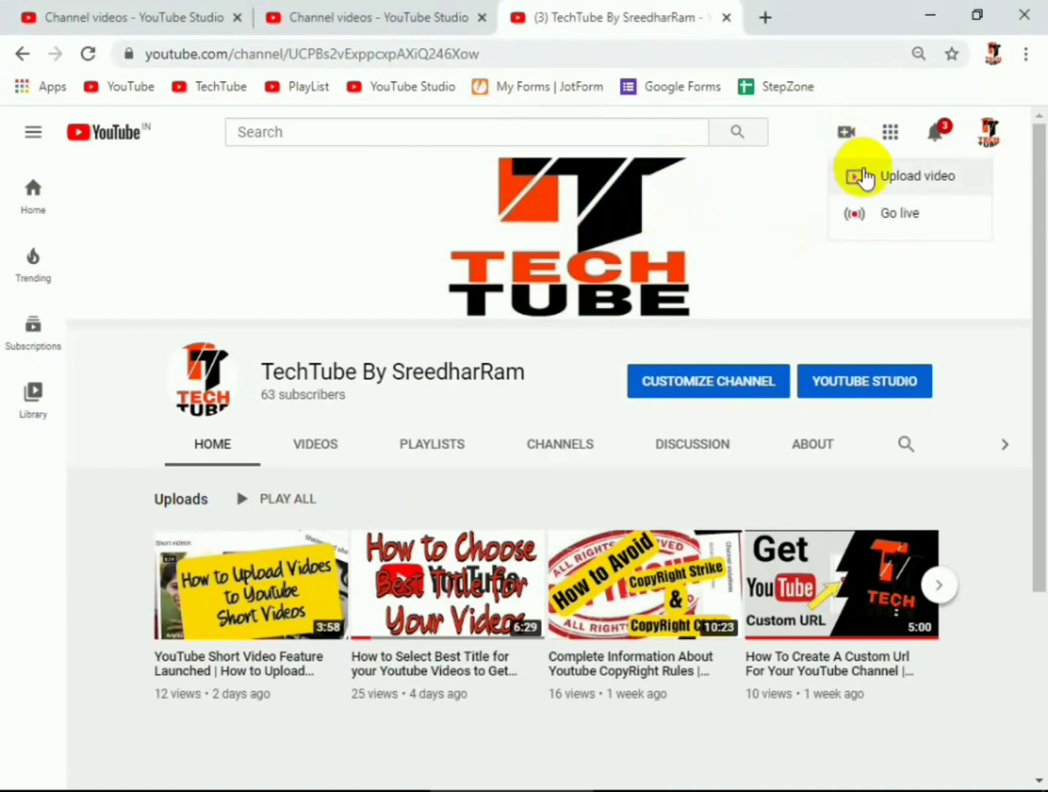
left_click(887, 184)
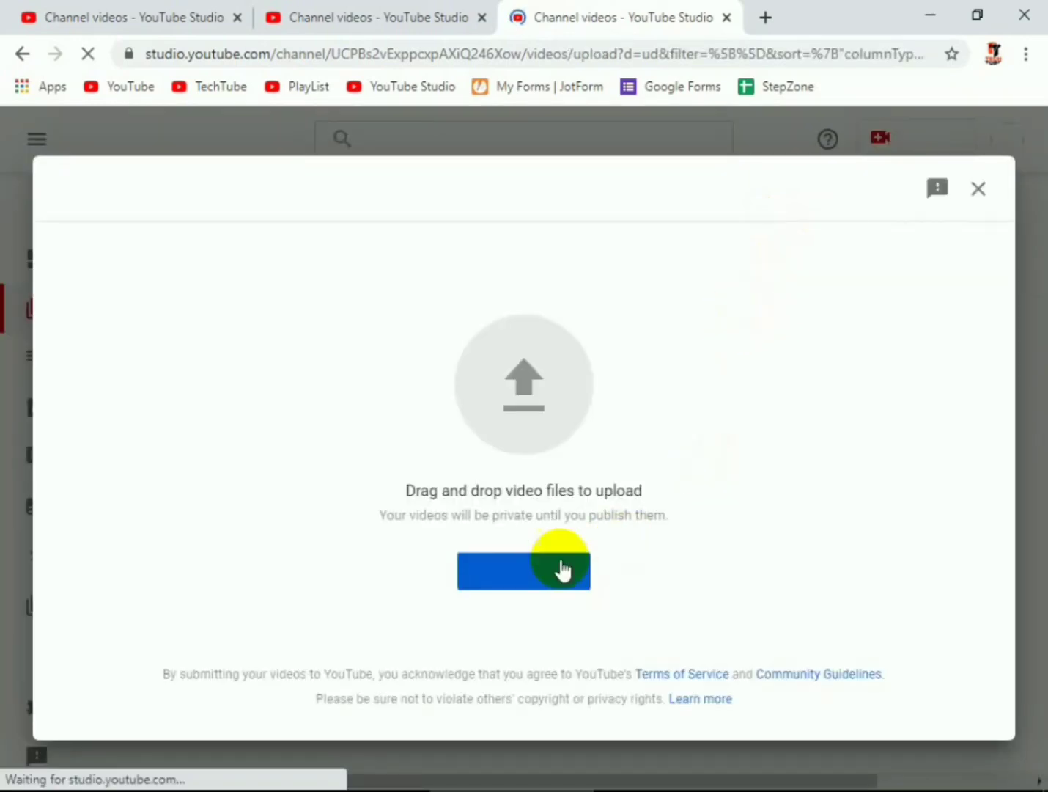
left_click(524, 570)
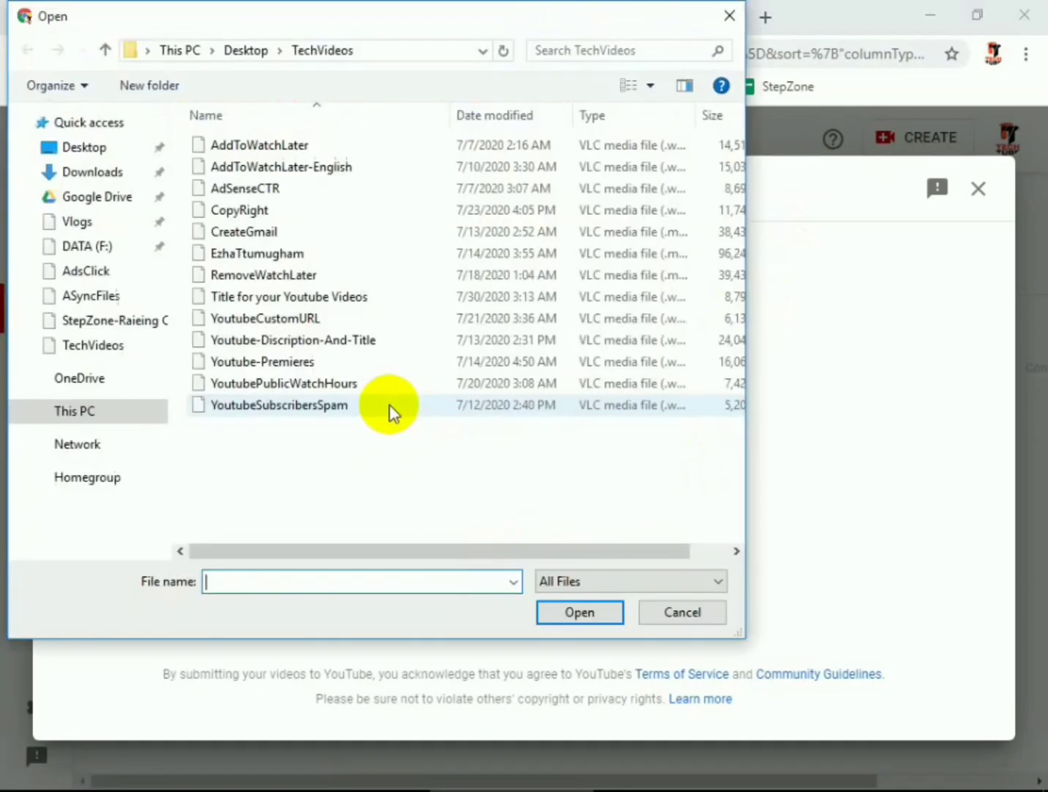
double_click(268, 147)
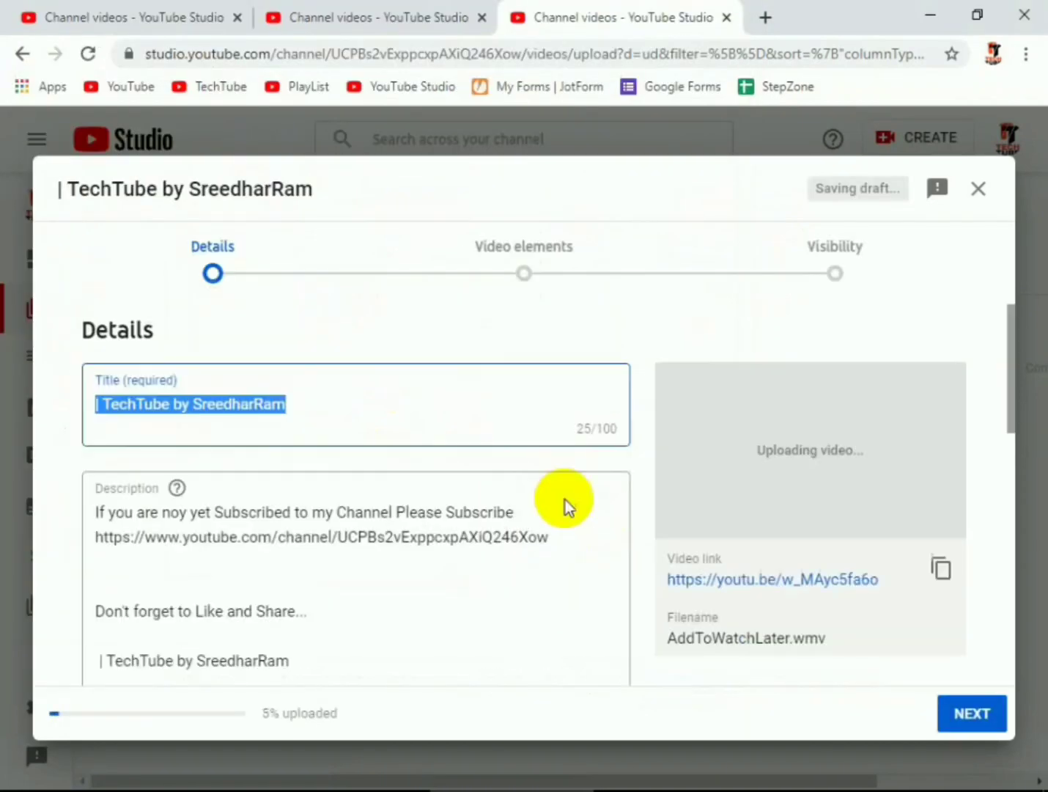
Examine the prefilled title, description and made-for-kids audience setting in the upload details.
left_click(136, 405)
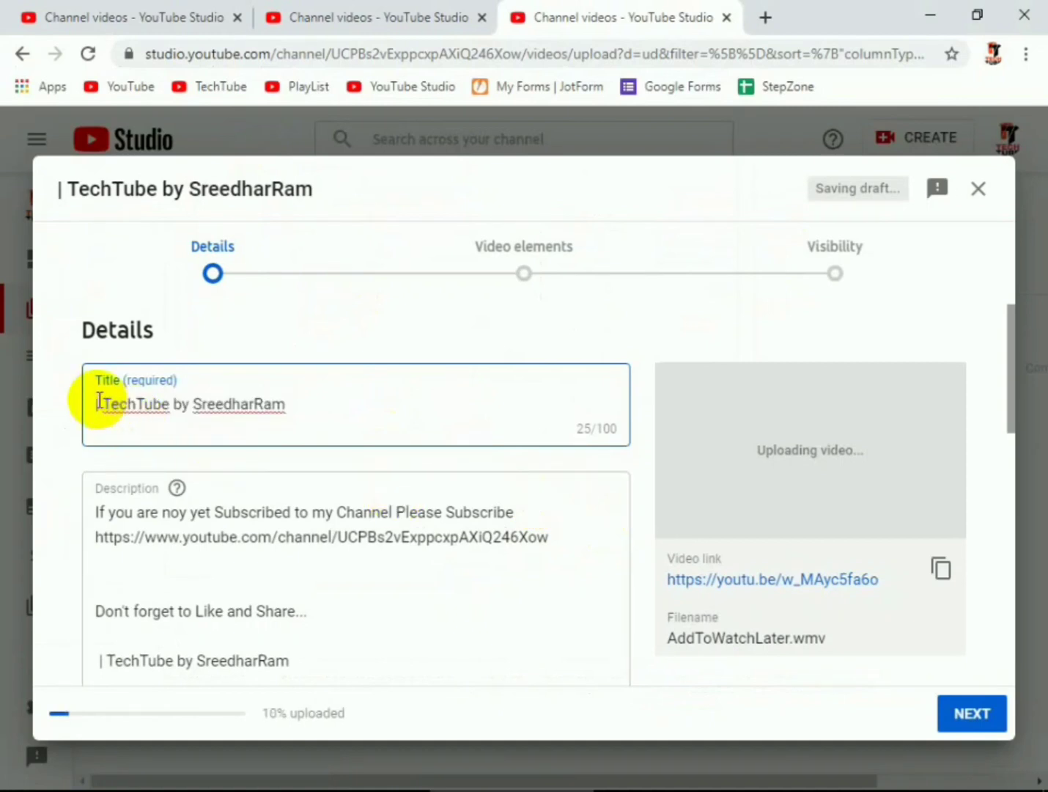
left_click_drag(99, 403, 358, 401)
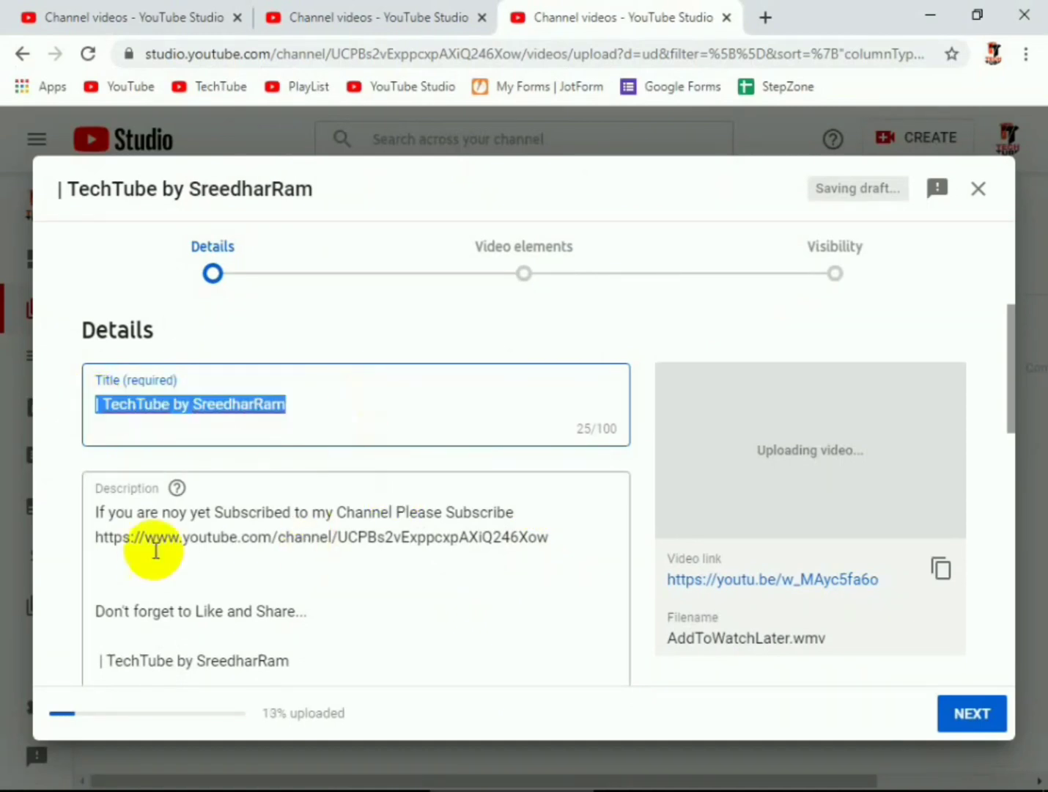
left_click_drag(93, 513, 250, 585)
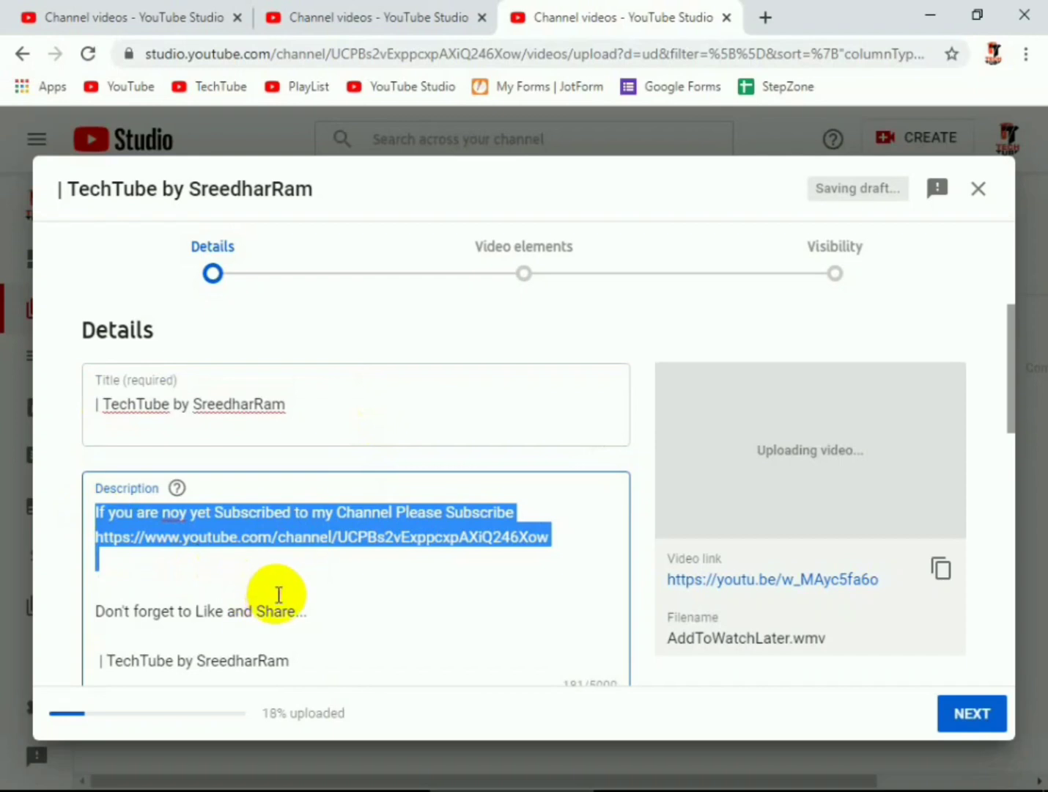
scroll(275, 592, "down", 3)
scroll(276, 593, "down", 6)
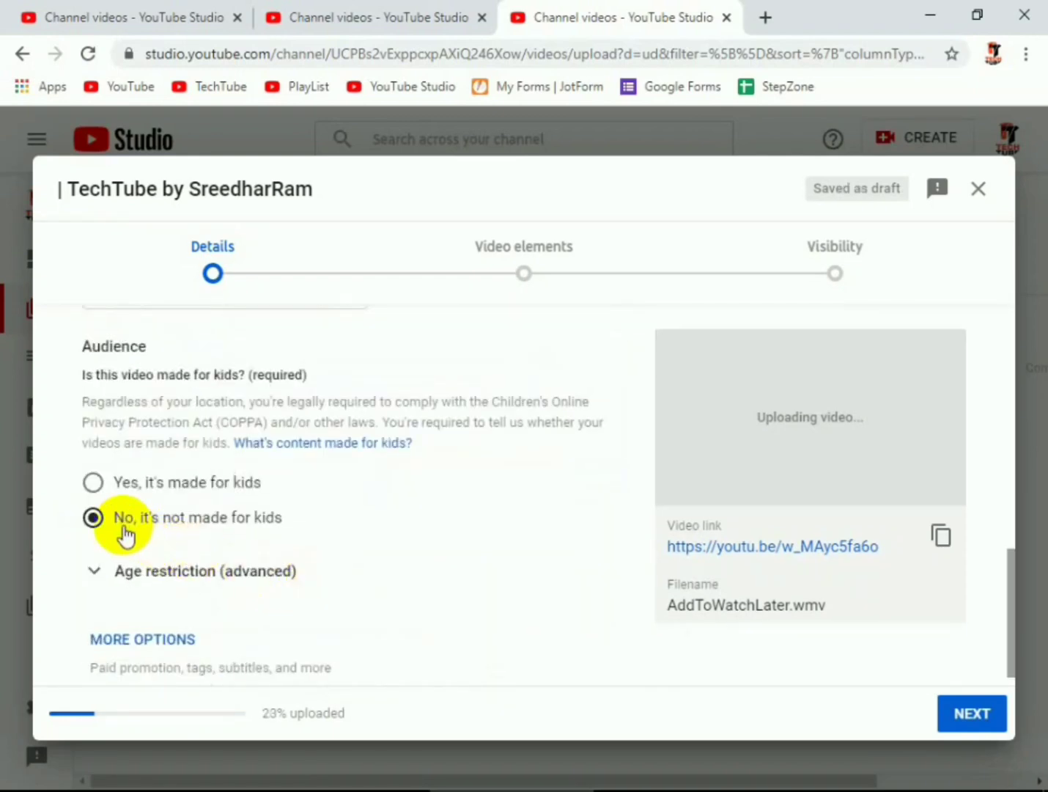
scroll(214, 532, "down", 1)
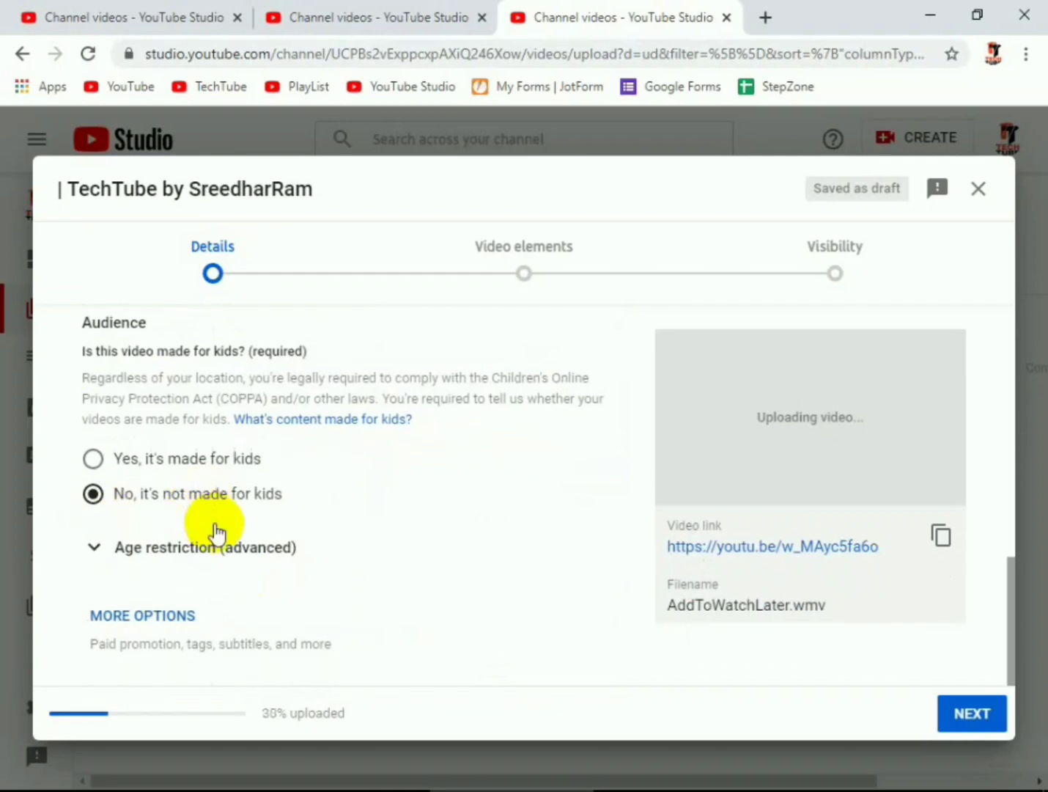
Expand the additional upload options and review the prefilled tags, language, license, category and comment settings.
left_click(170, 612)
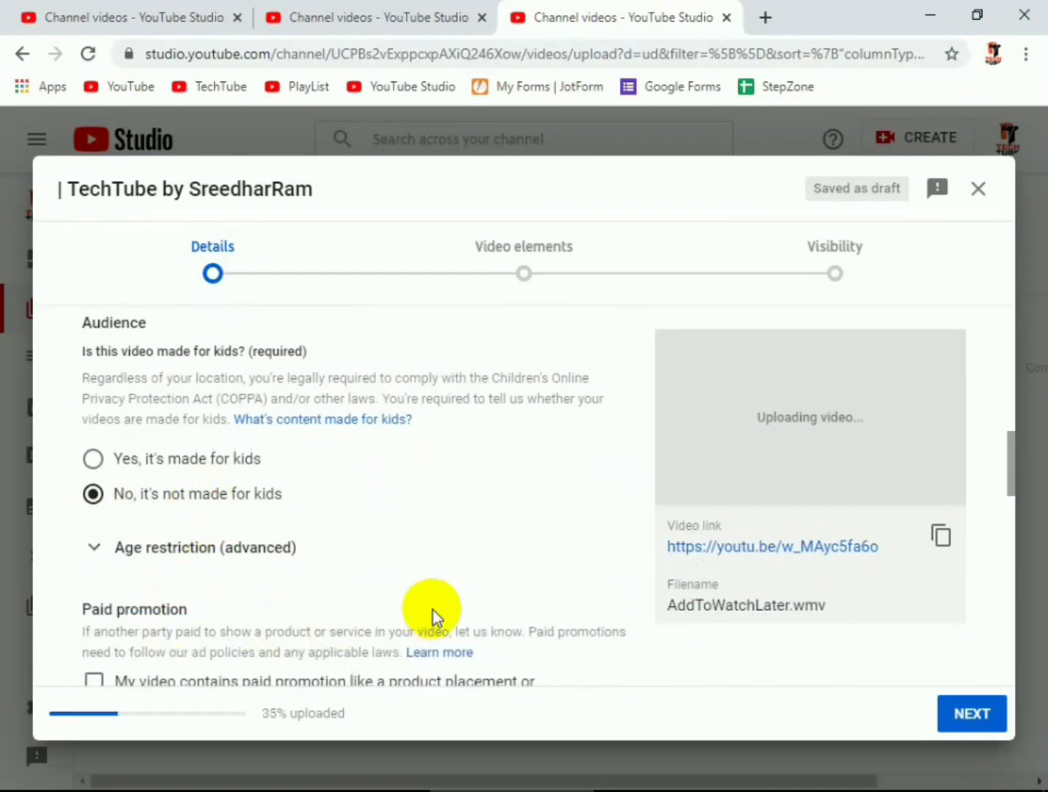
scroll(314, 590, "down", 4)
scroll(314, 590, "down", 1)
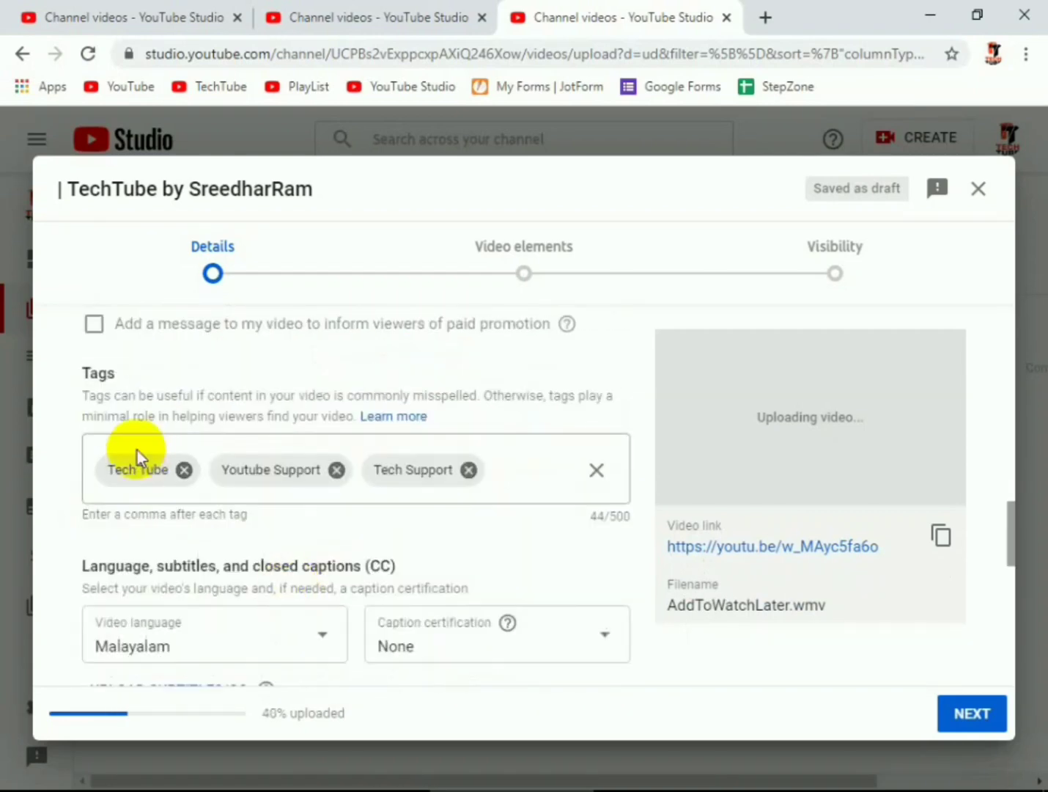
scroll(284, 495, "down", 2)
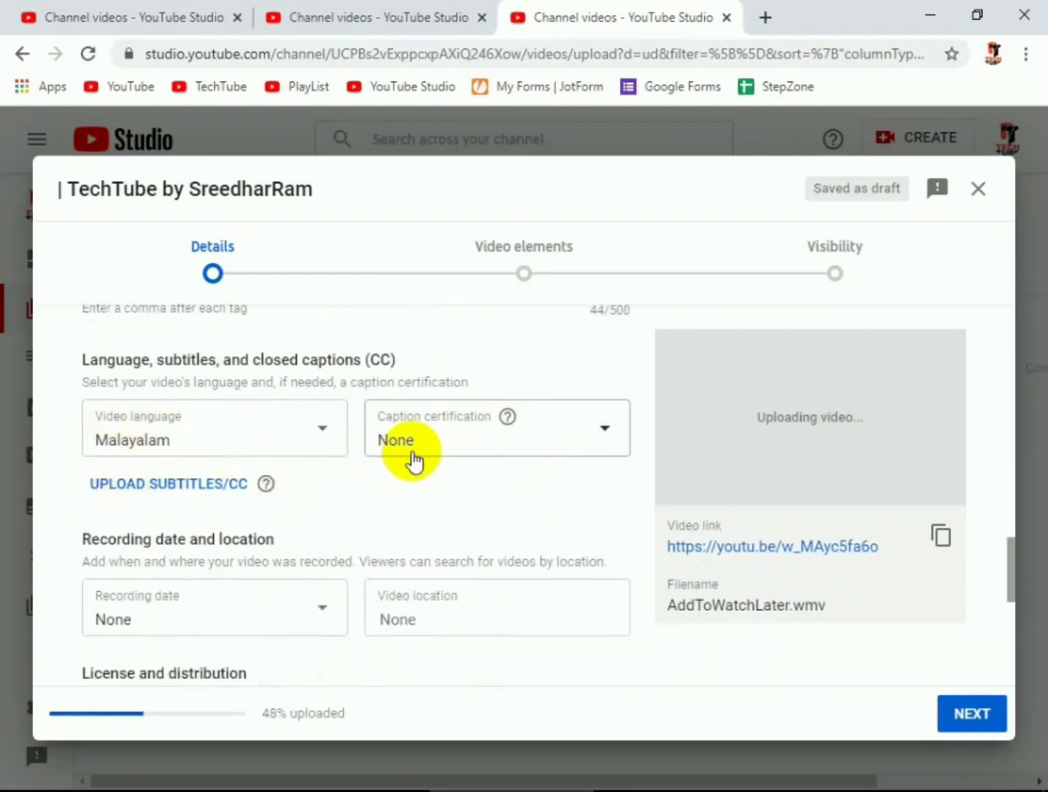
scroll(456, 469, "down", 1)
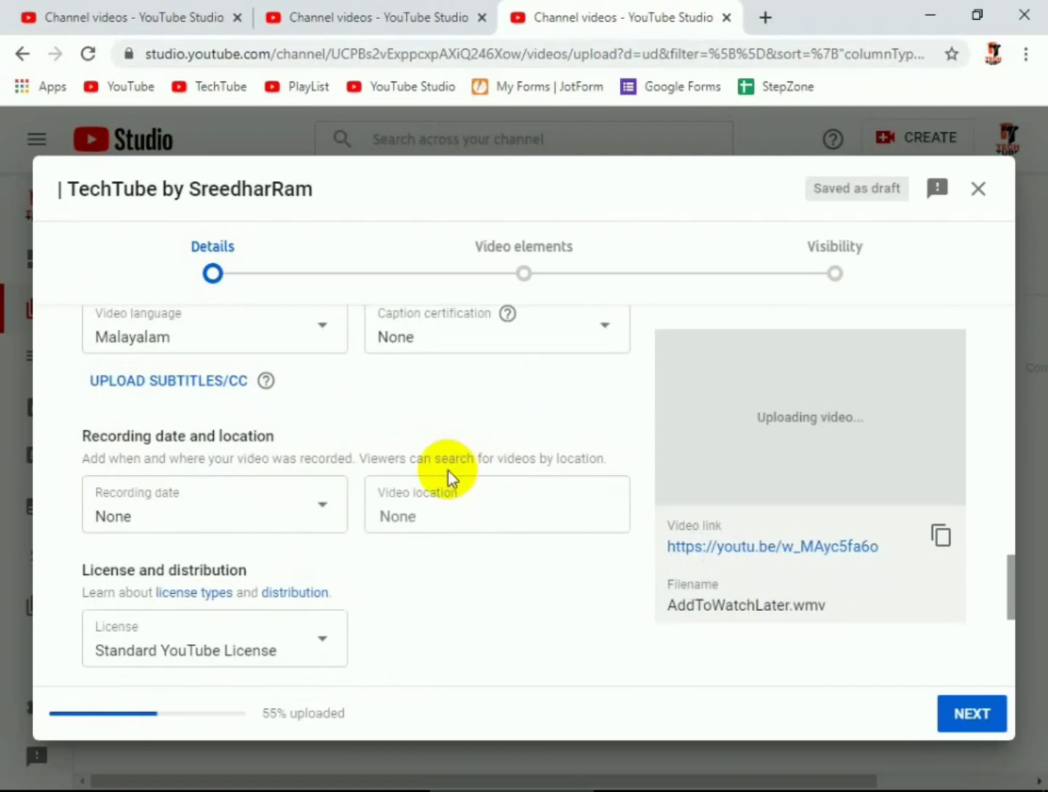
scroll(221, 513, "down", 1)
scroll(224, 514, "down", 2)
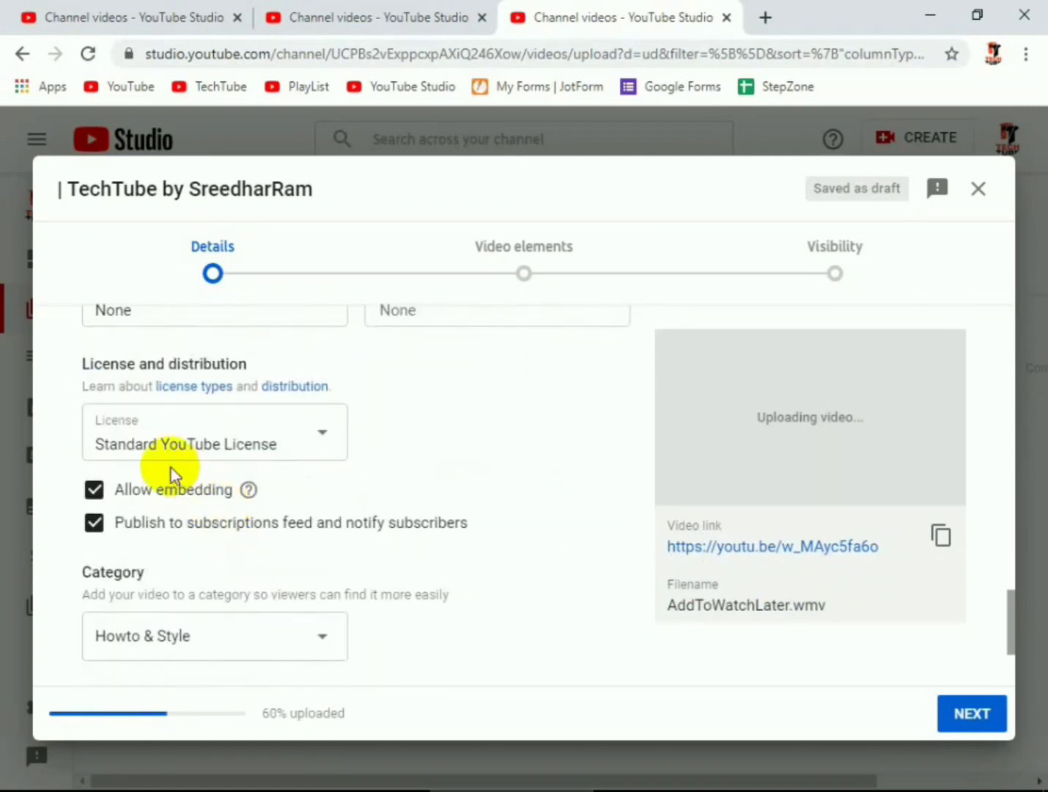
scroll(176, 477, "down", 1)
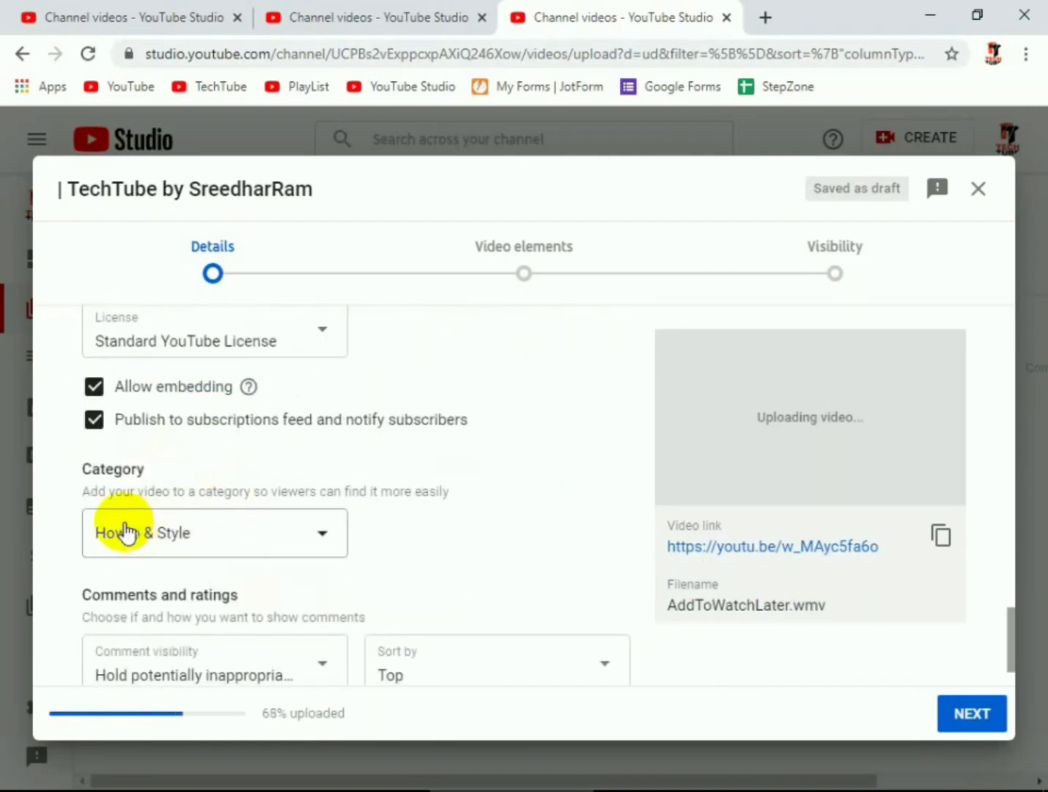
scroll(139, 514, "down", 1)
scroll(151, 529, "down", 1)
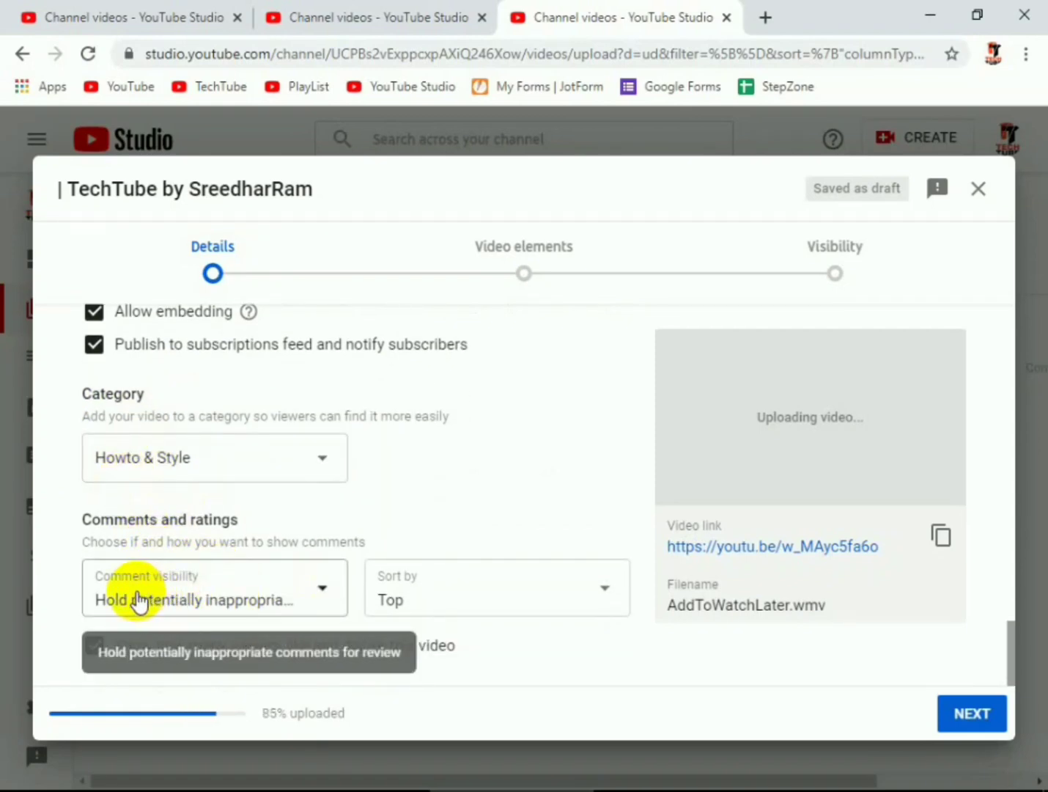
scroll(290, 579, "up", 15)
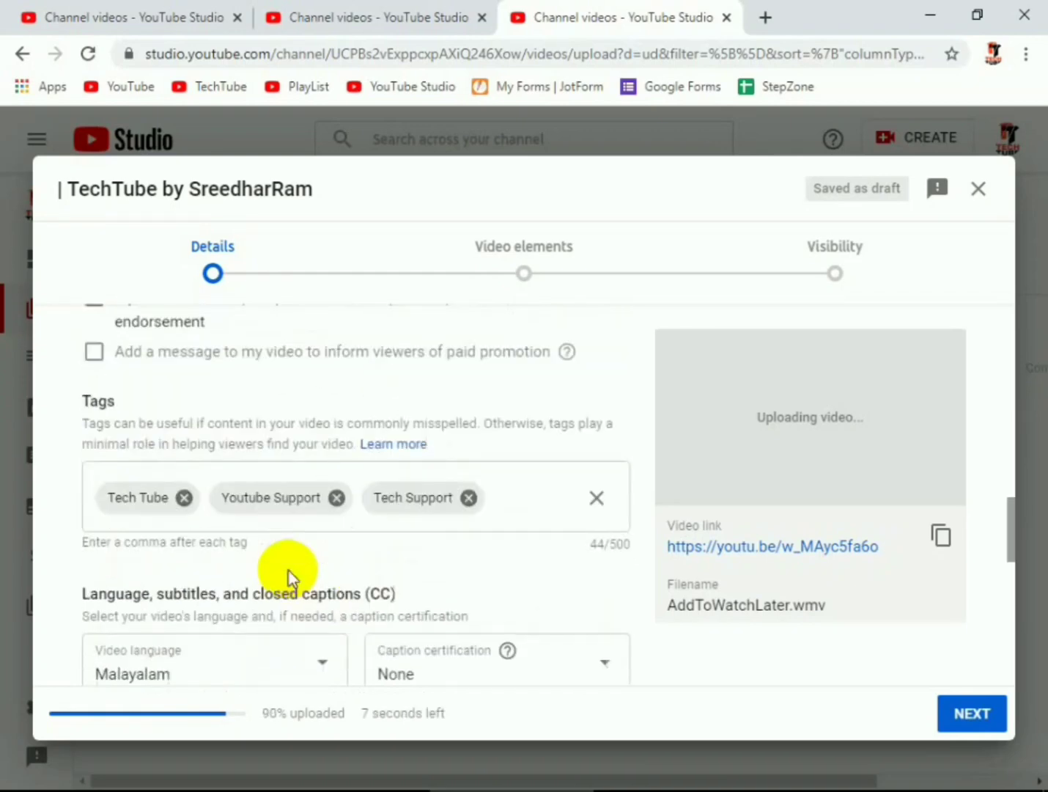
scroll(291, 580, "up", 5)
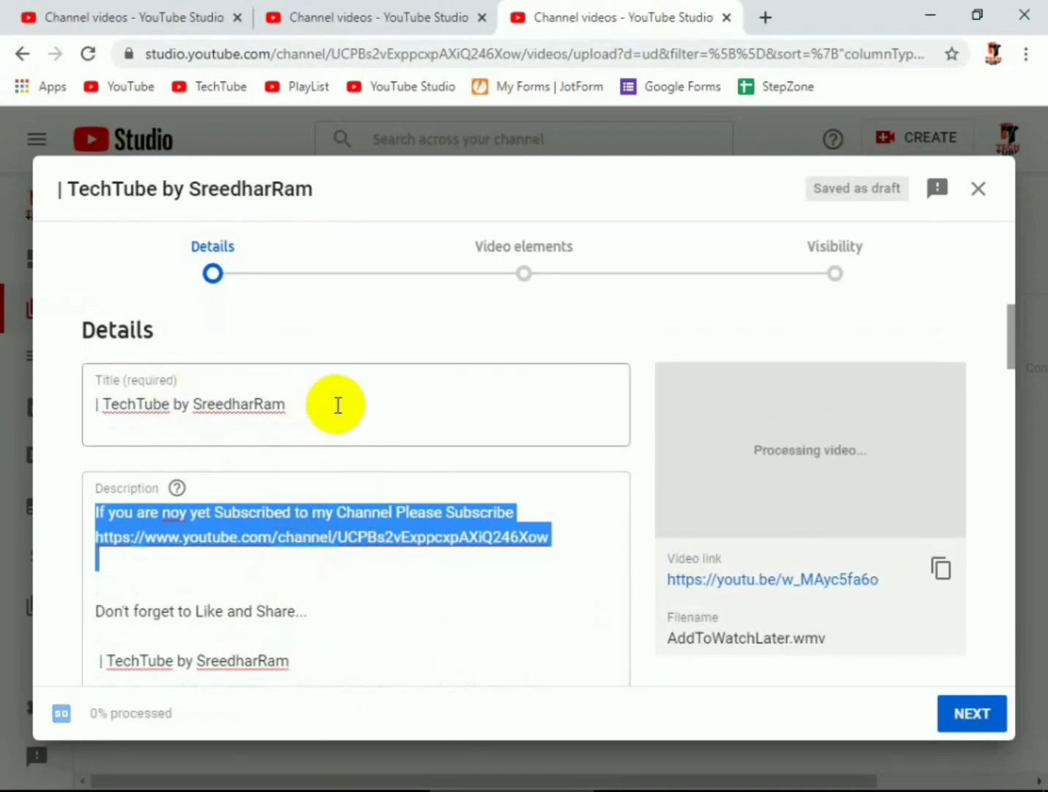
Close the upload details and permanently delete the new draft video, acknowledging that the deletion cannot be undone.
left_click(978, 191)
left_click(735, 777)
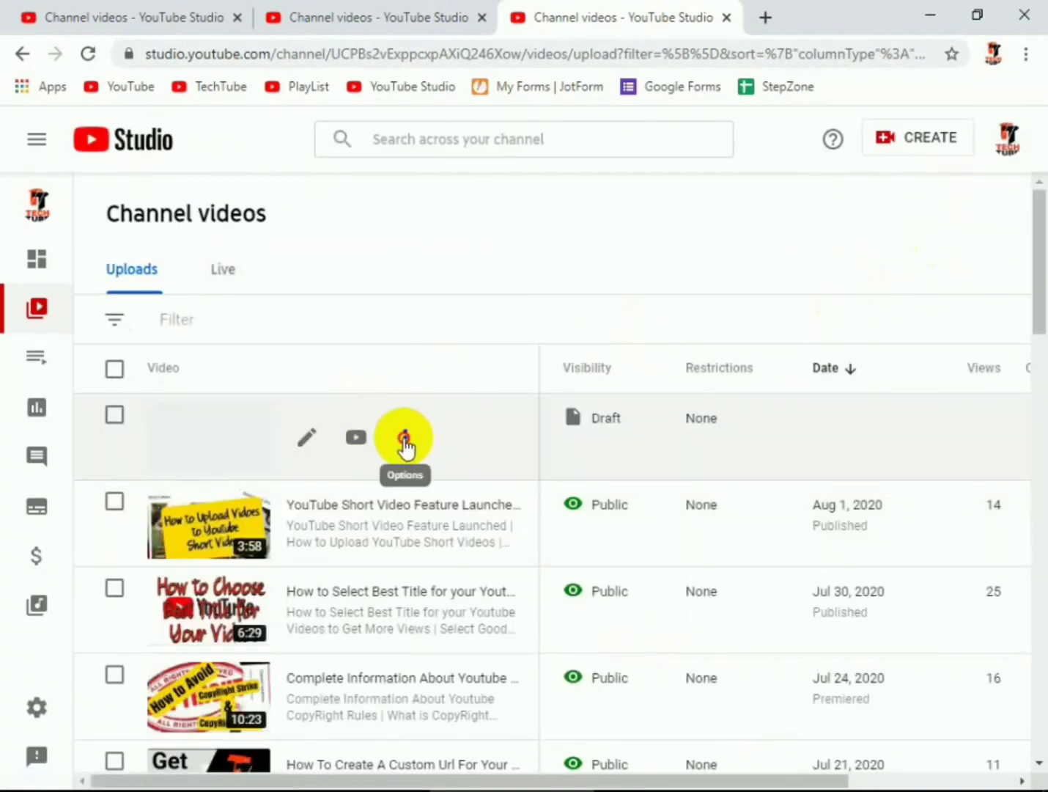
left_click(404, 439)
left_click(285, 571)
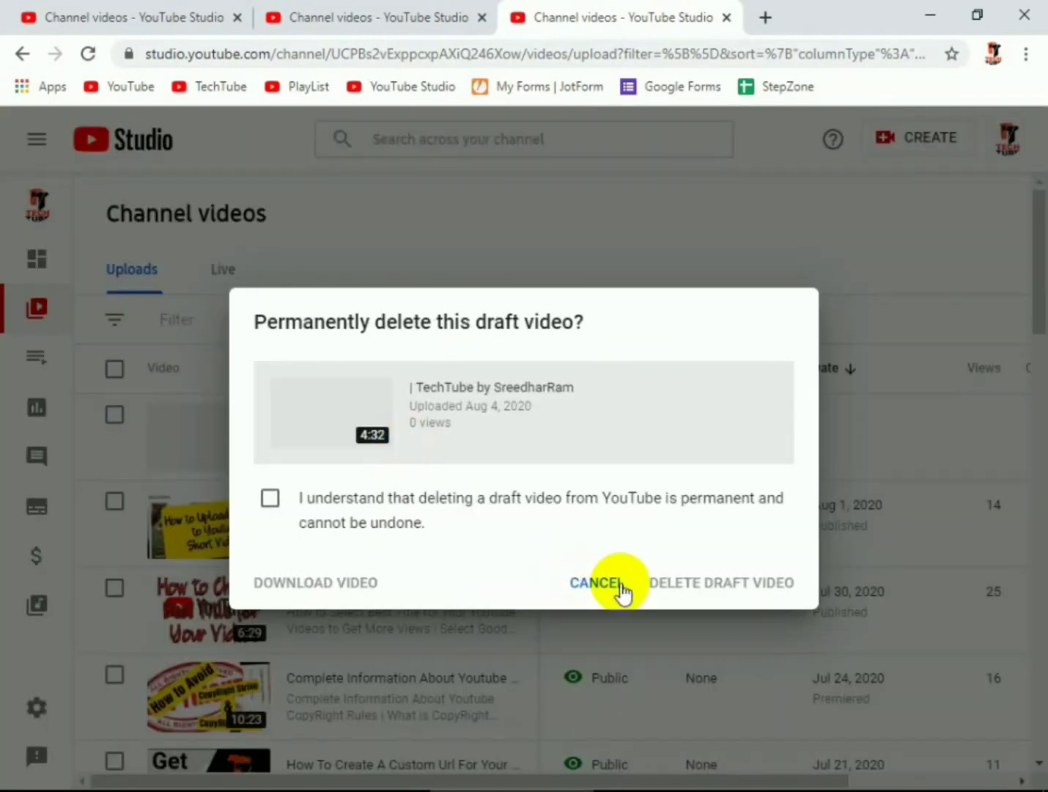
left_click(269, 500)
left_click(723, 588)
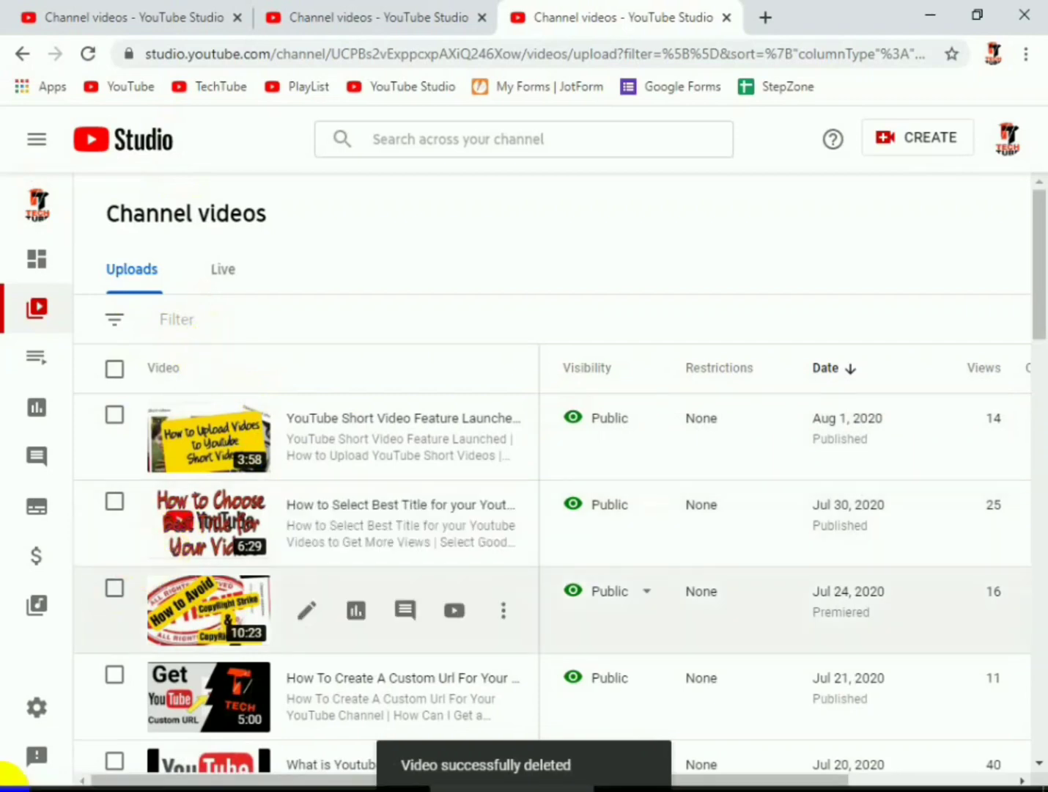
Open the Studio settings for the channel's basic info and add "Test" to the channel keywords.
left_click(37, 708)
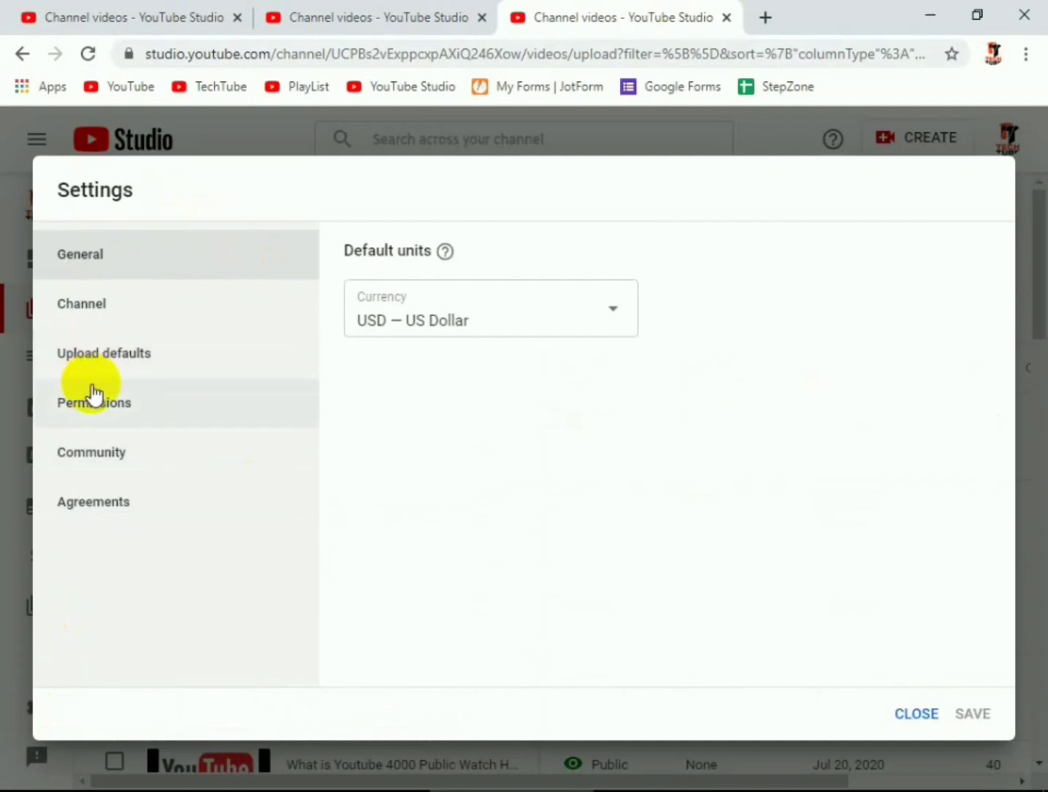
left_click(140, 323)
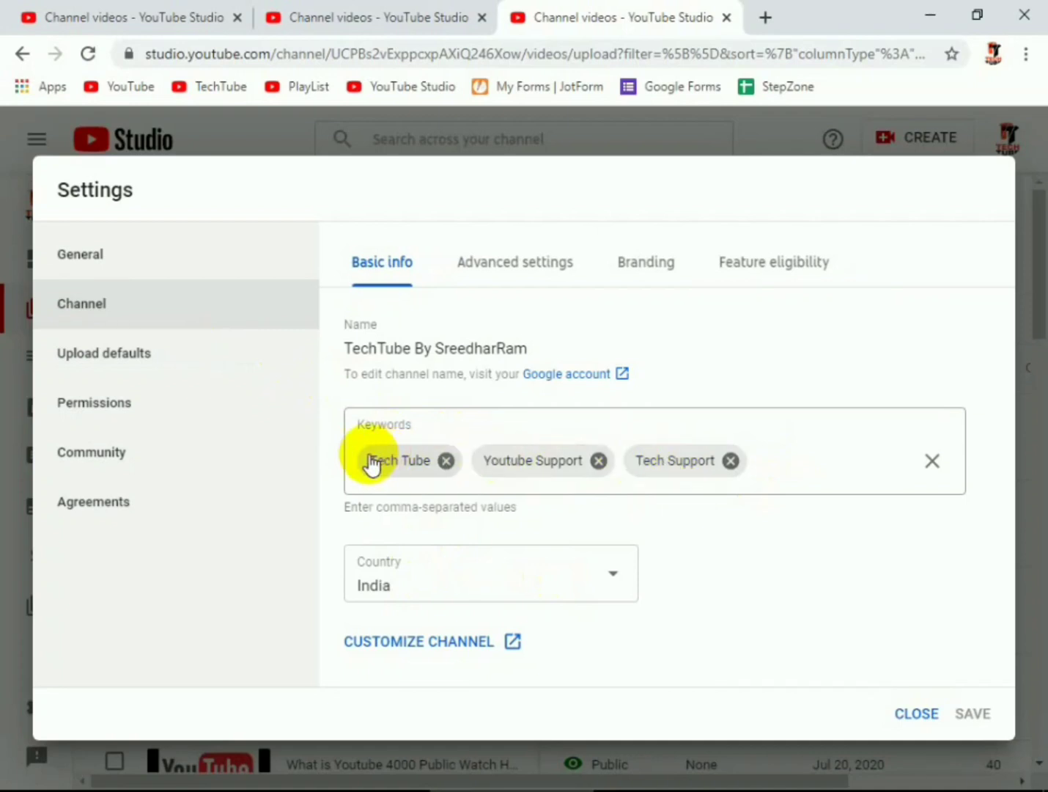
left_click(811, 464)
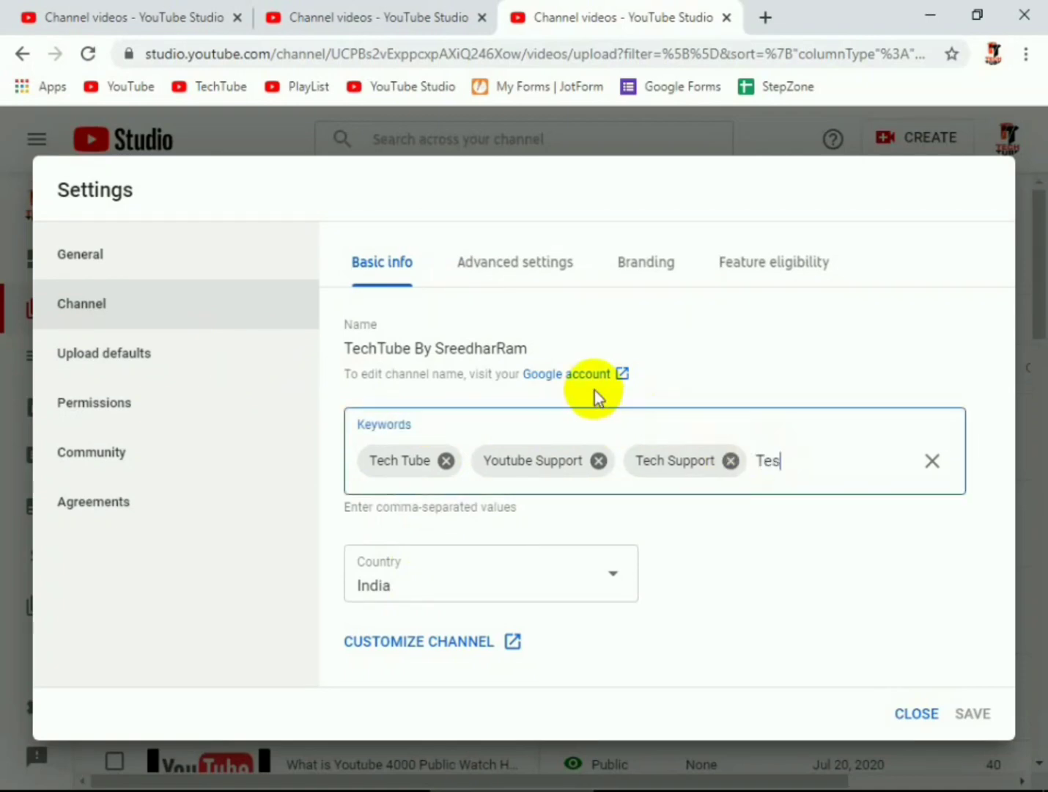
type("Test,")
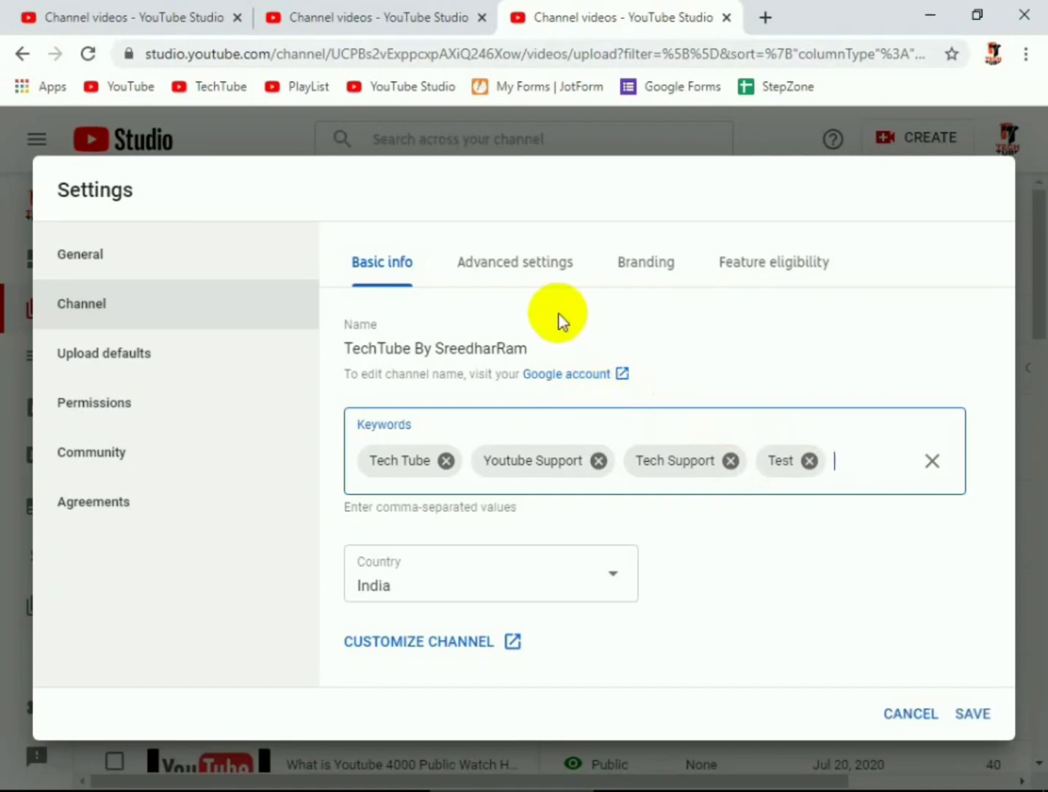
Review the channel's advanced settings, including audience, Google Ads linking, subscriber count, other channel settings and advertisements.
left_click(490, 291)
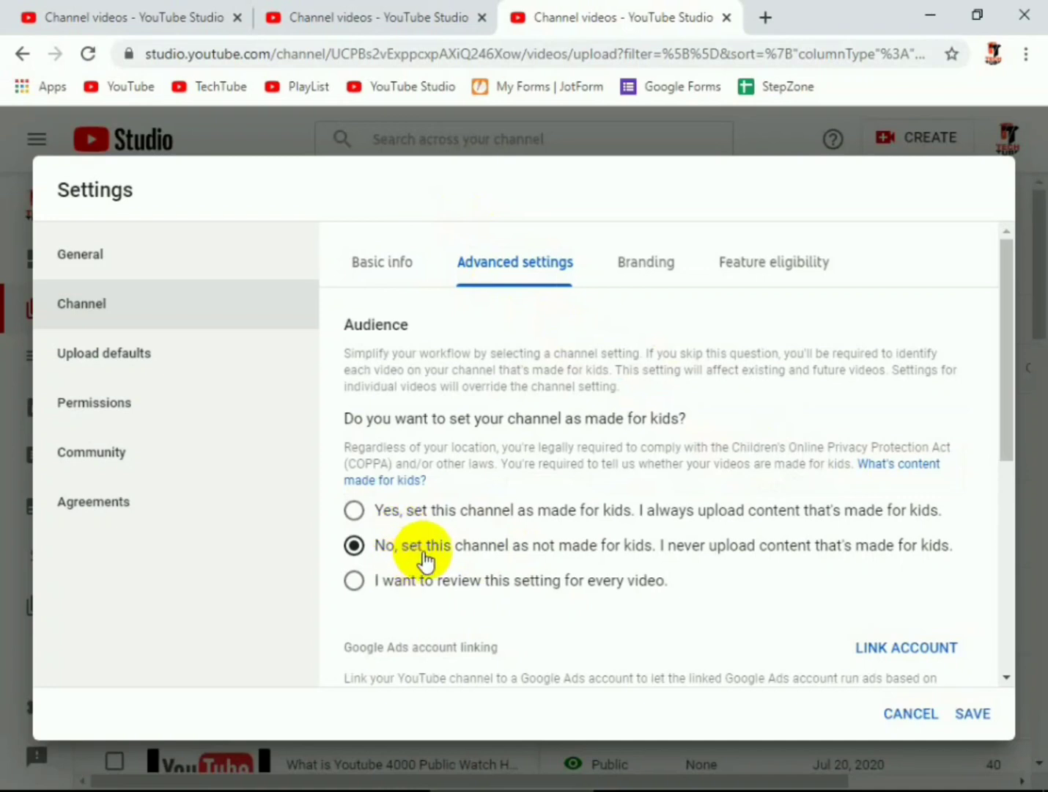
scroll(428, 557, "down", 1)
scroll(440, 543, "down", 1)
scroll(451, 498, "down", 3)
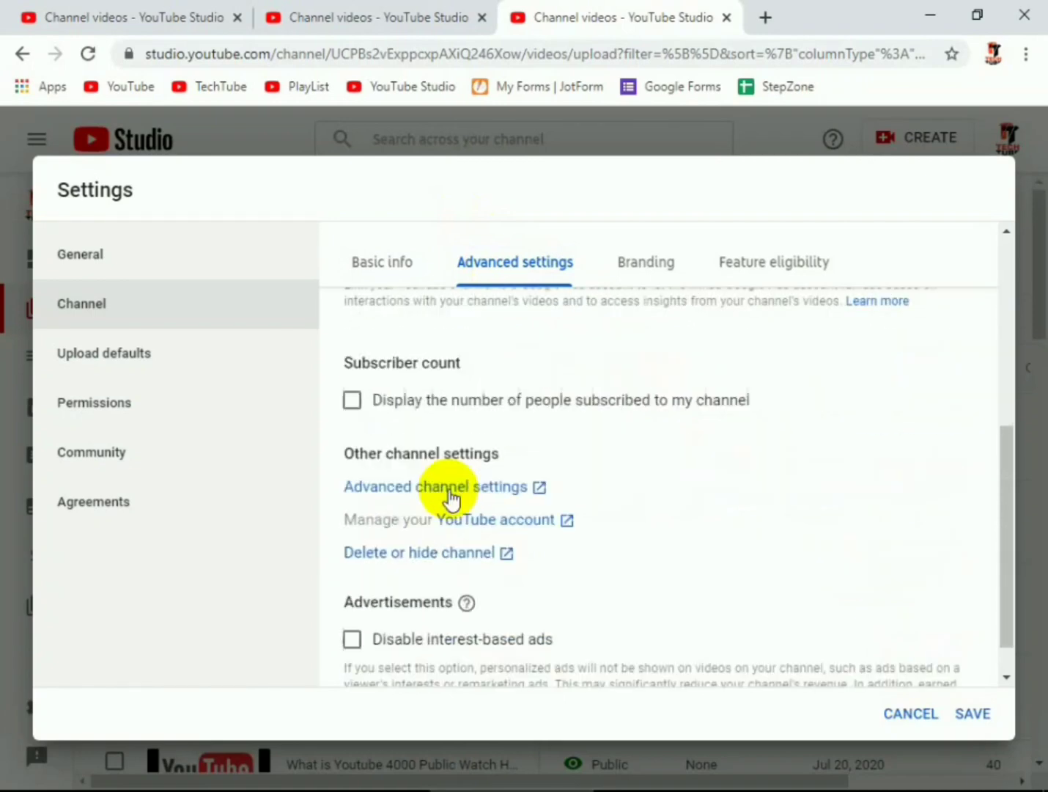
scroll(452, 503, "up", 1)
scroll(455, 504, "down", 1)
scroll(462, 499, "up", 5)
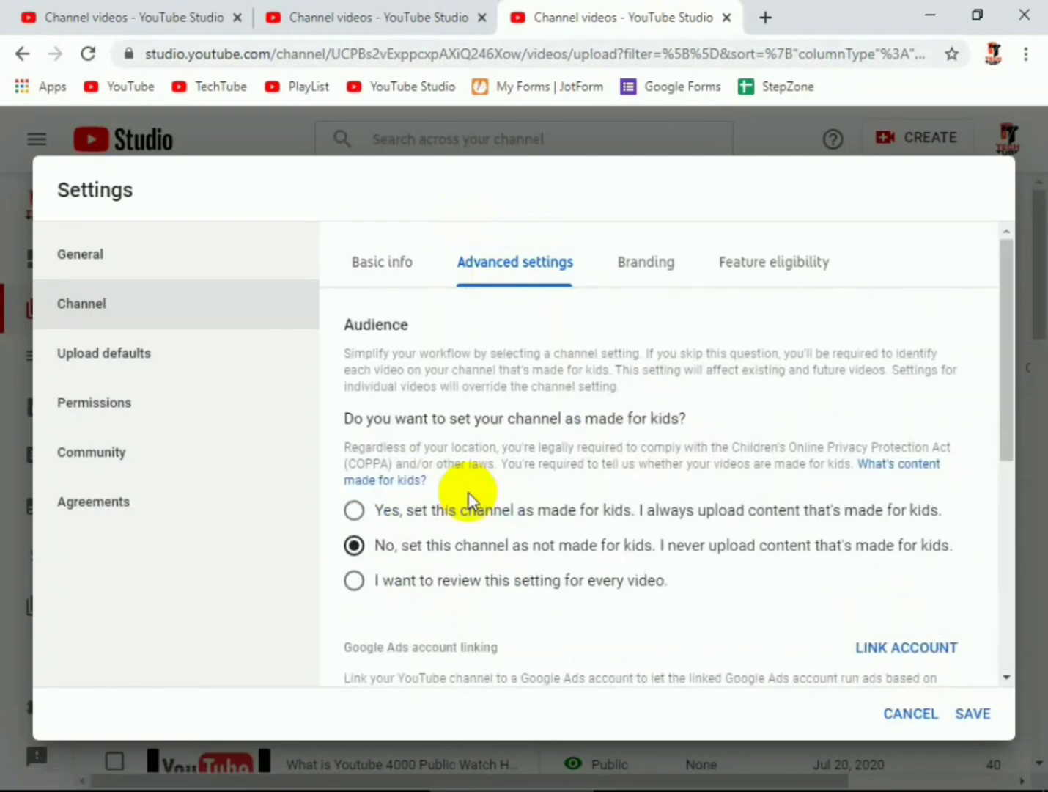
Examine the channel's video watermark, its display time and the feature eligibility page.
left_click(646, 264)
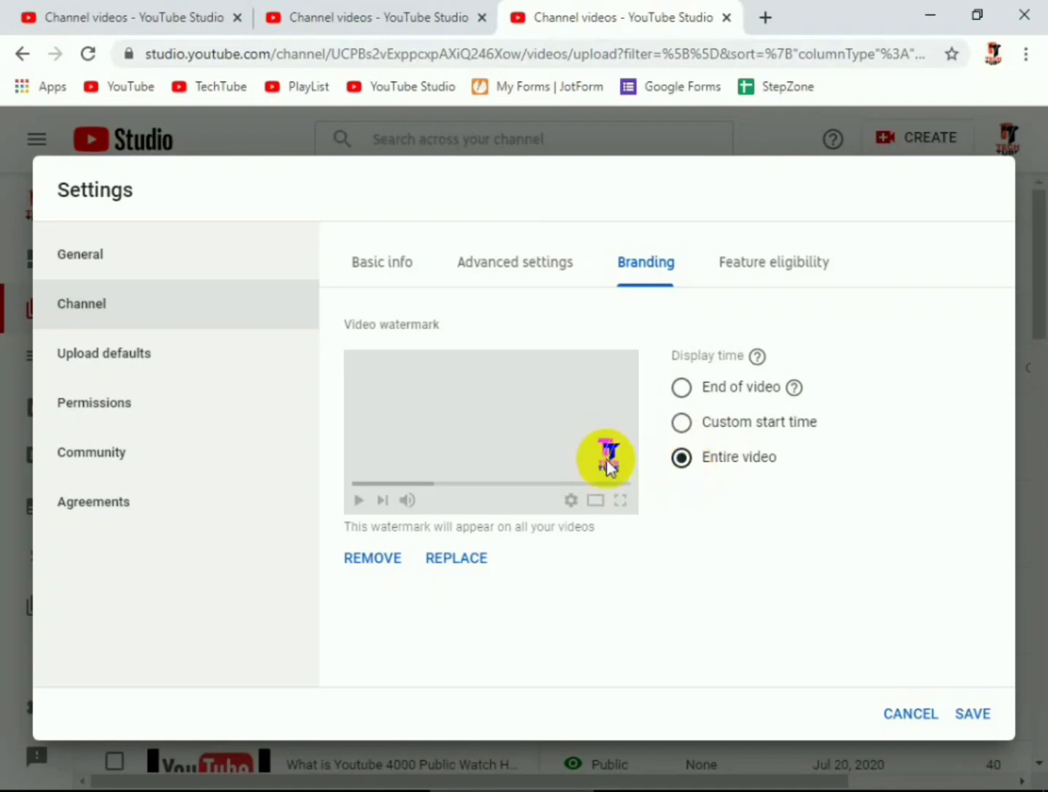
left_click(749, 266)
left_click(643, 265)
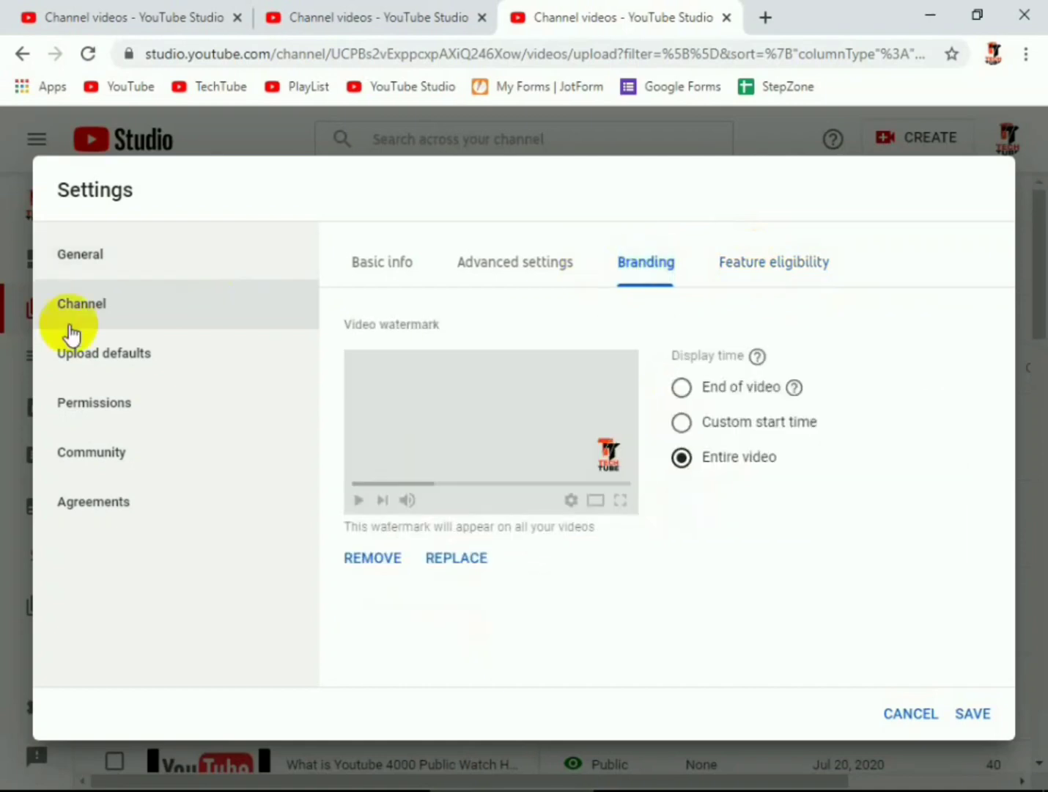
Open the upload defaults and examine the default title text prefilled for new videos.
left_click(230, 373)
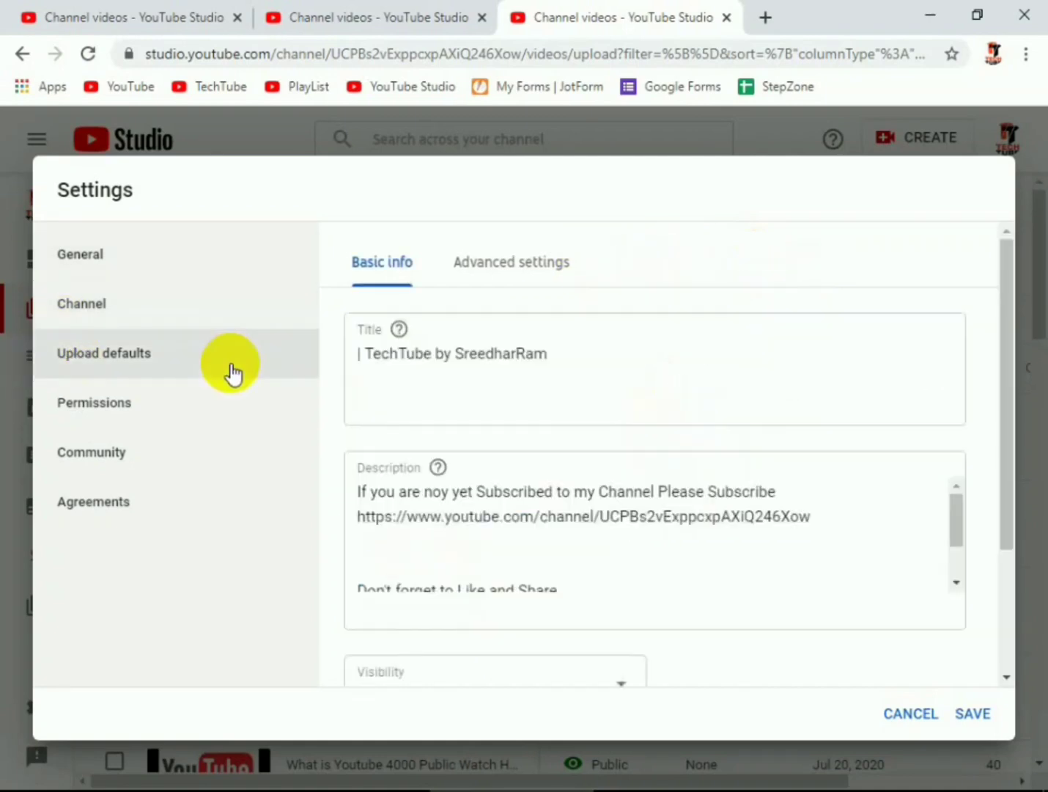
left_click(360, 357)
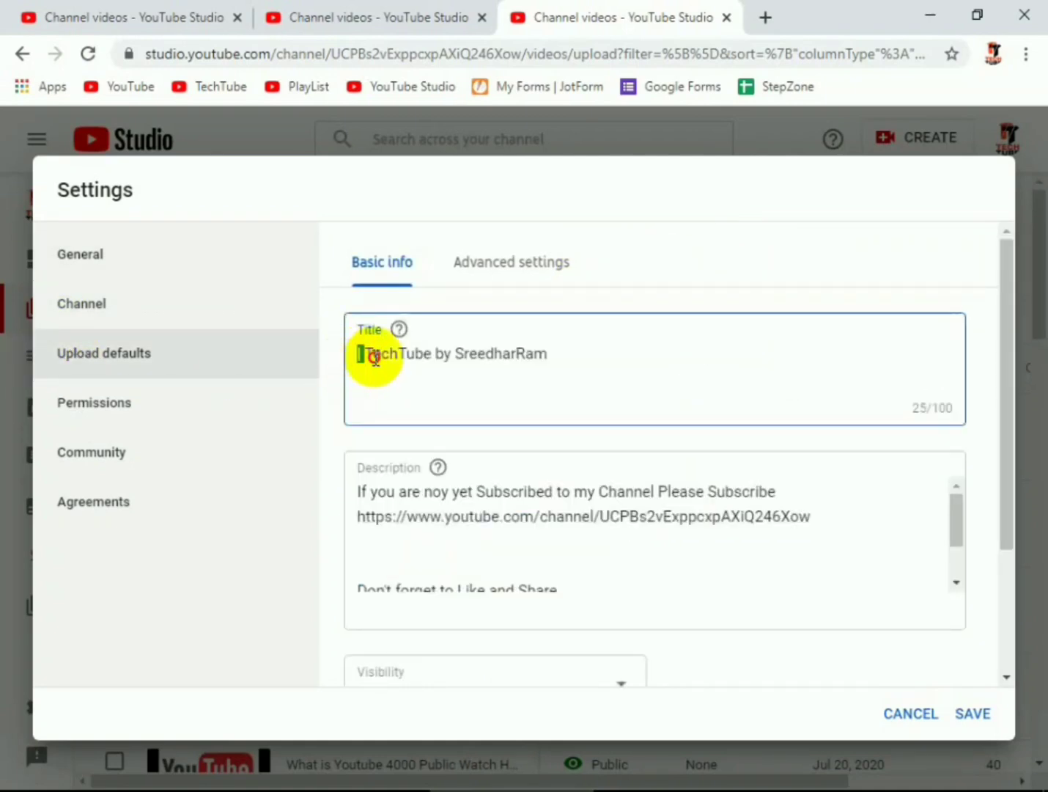
left_click_drag(375, 356, 295, 368)
left_click(564, 357)
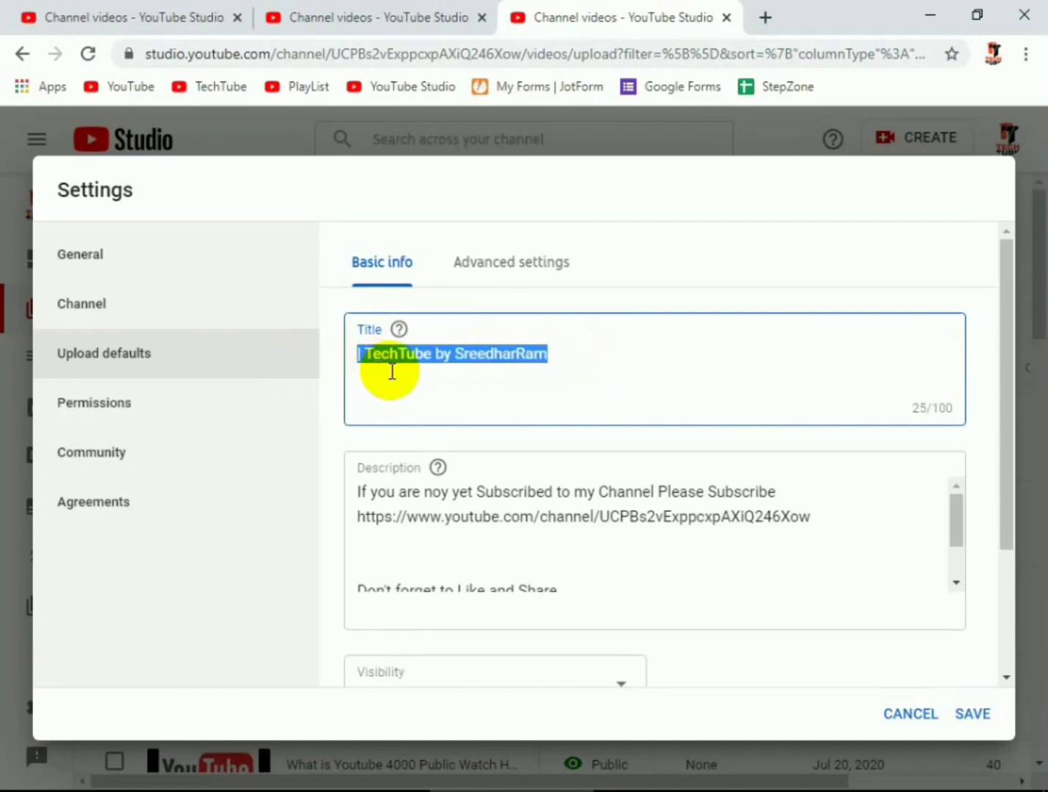
Examine the default description, visibility and tags in the upload defaults' basic info.
scroll(392, 373, "down", 1)
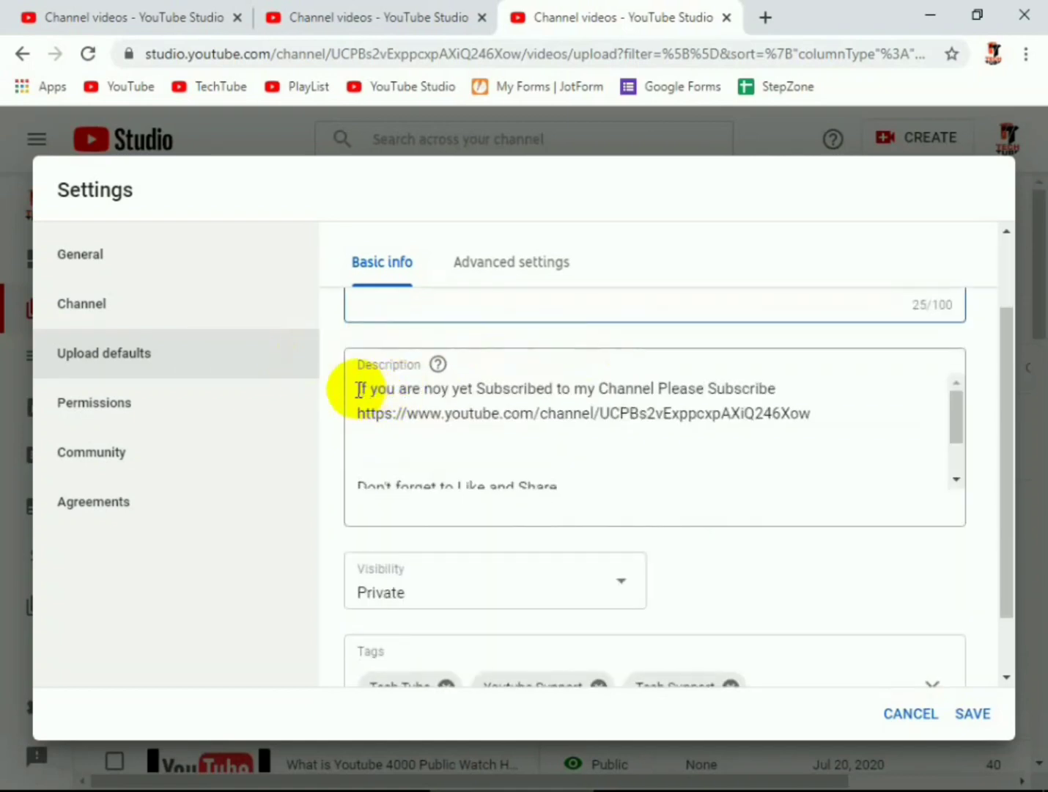
left_click_drag(346, 381, 469, 458)
key("ctrl+x")
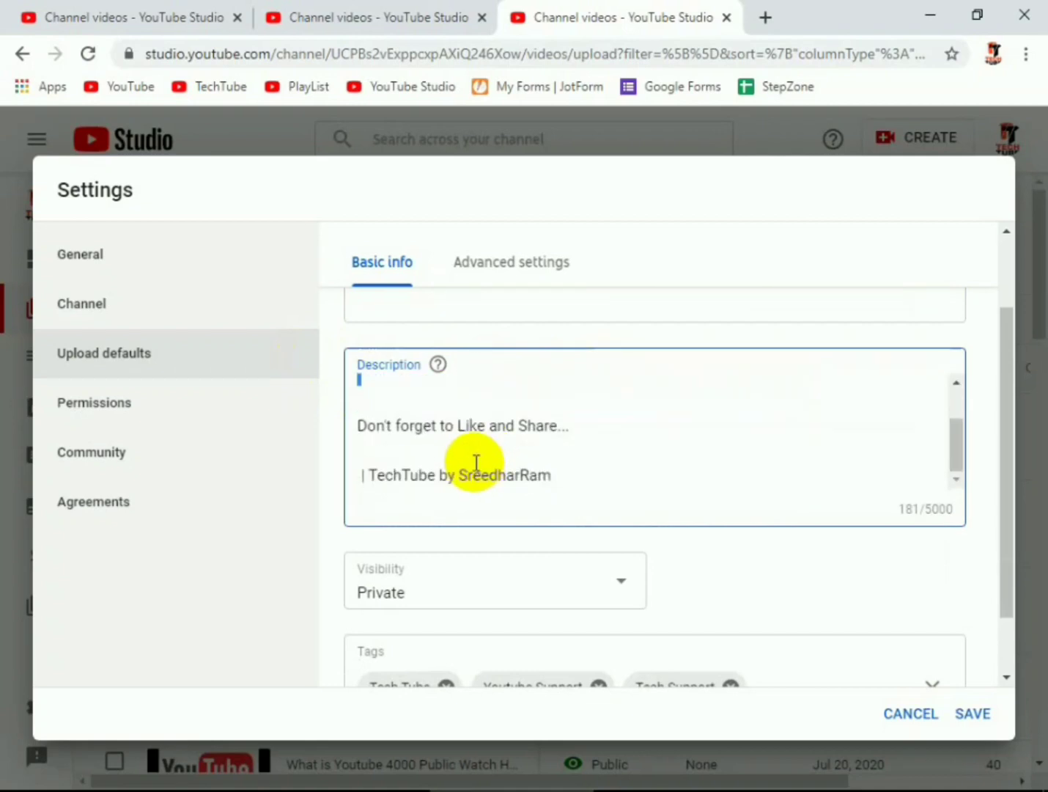
scroll(473, 460, "down", 1)
scroll(464, 449, "up", 2)
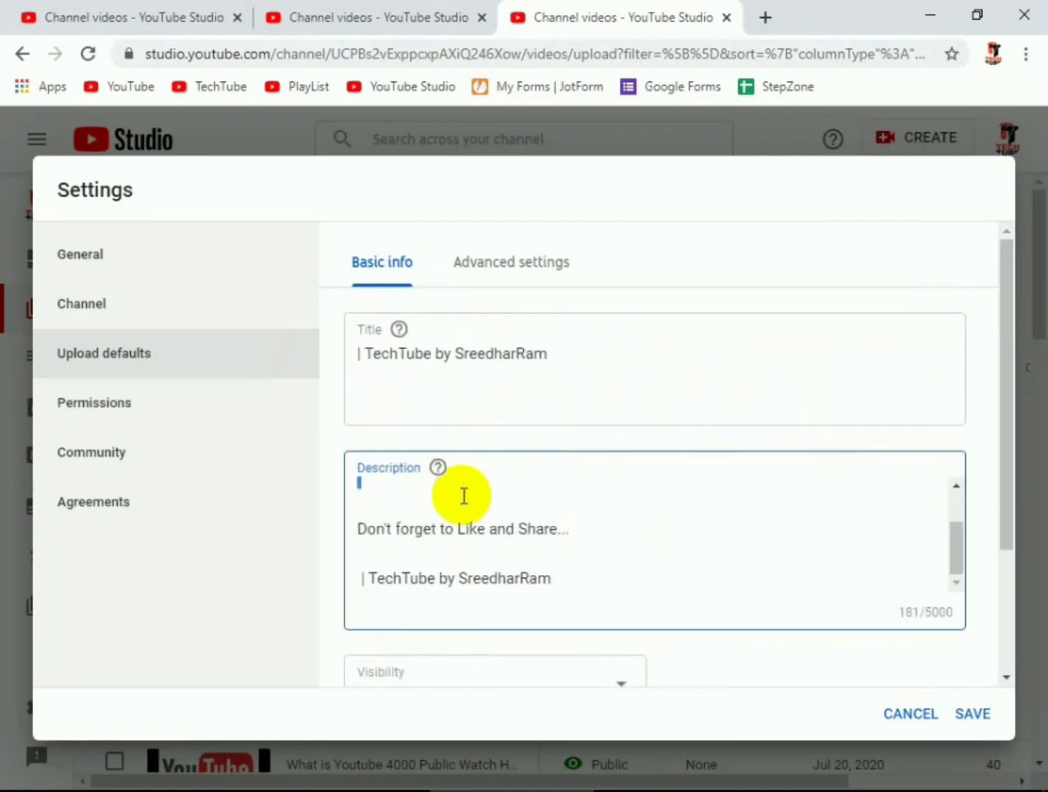
key("ctrl+z")
key("ctrl+x")
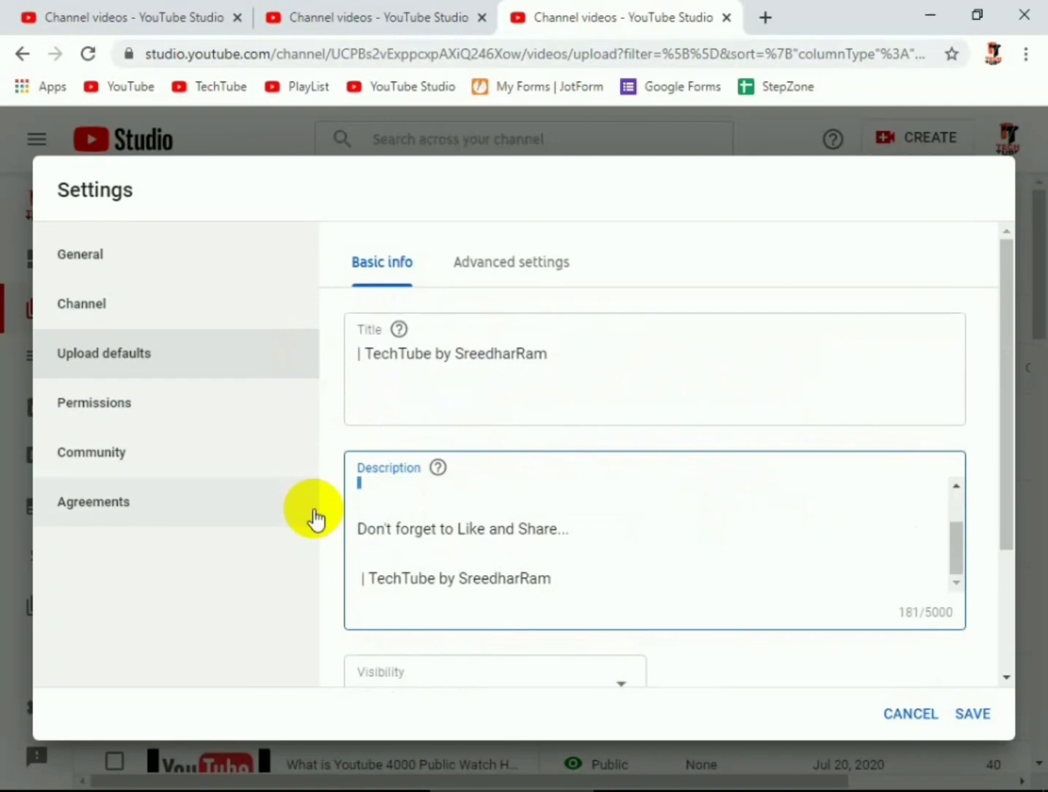
scroll(396, 525, "down", 2)
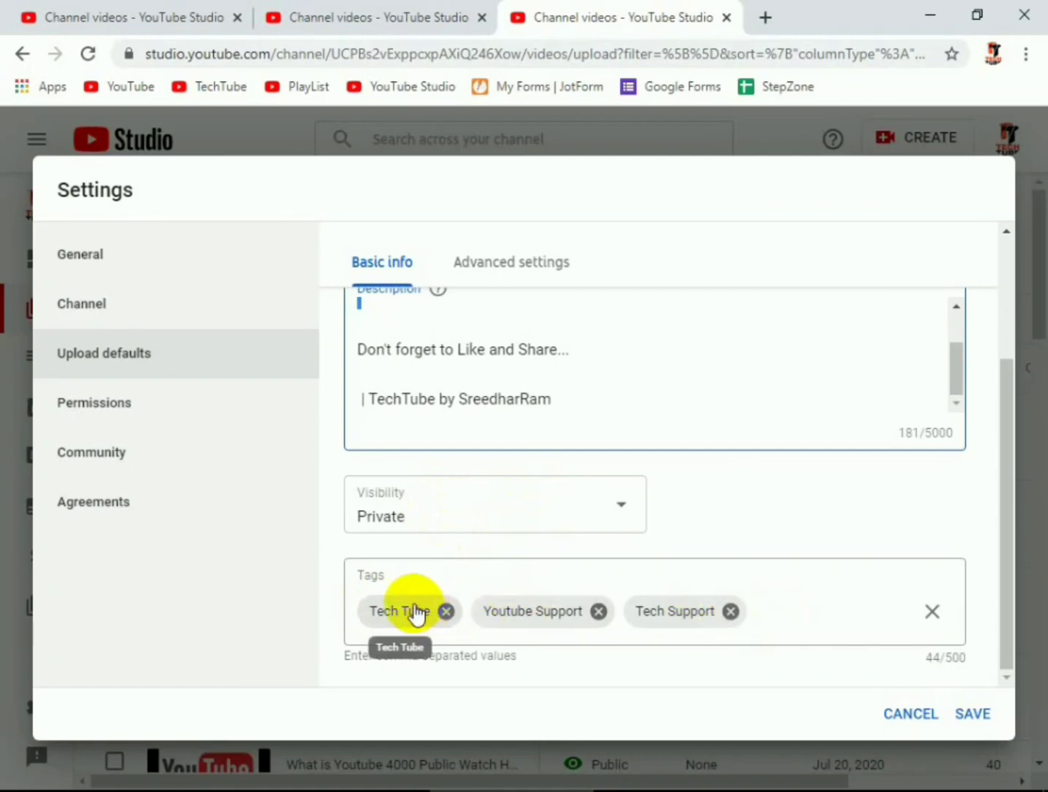
left_click(788, 607)
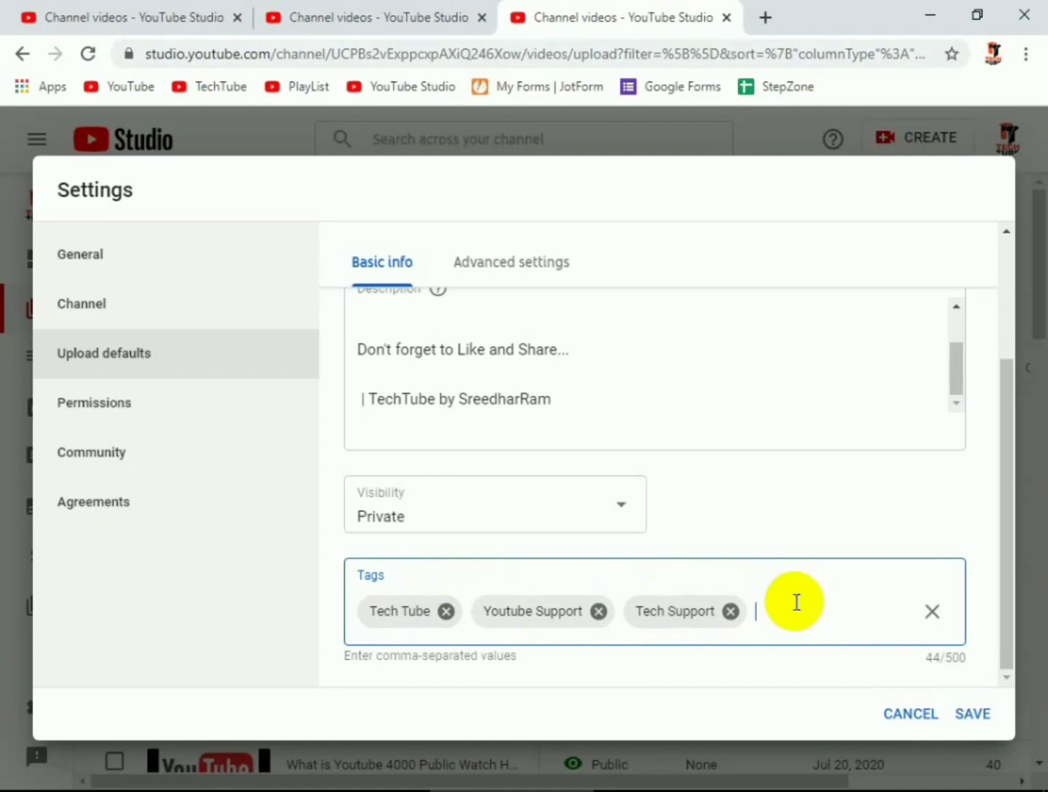
Review the upload defaults' advanced settings, including license, category, video language and the comment visibility options.
left_click(500, 263)
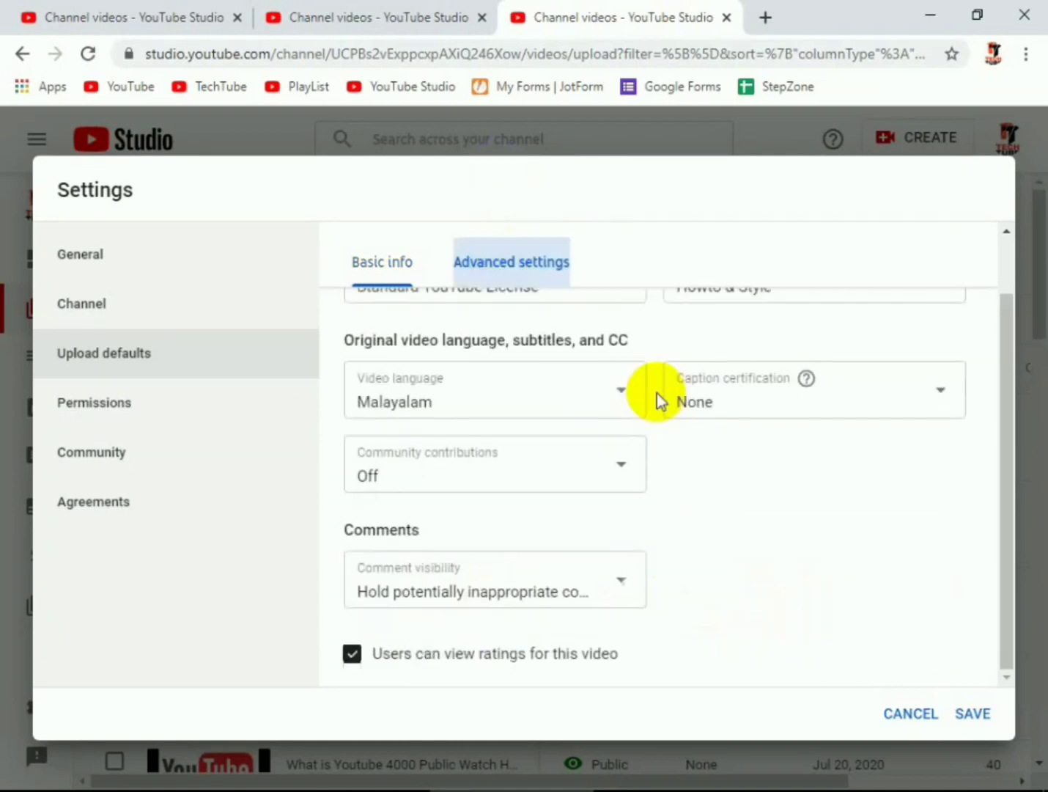
scroll(563, 462, "up", 1)
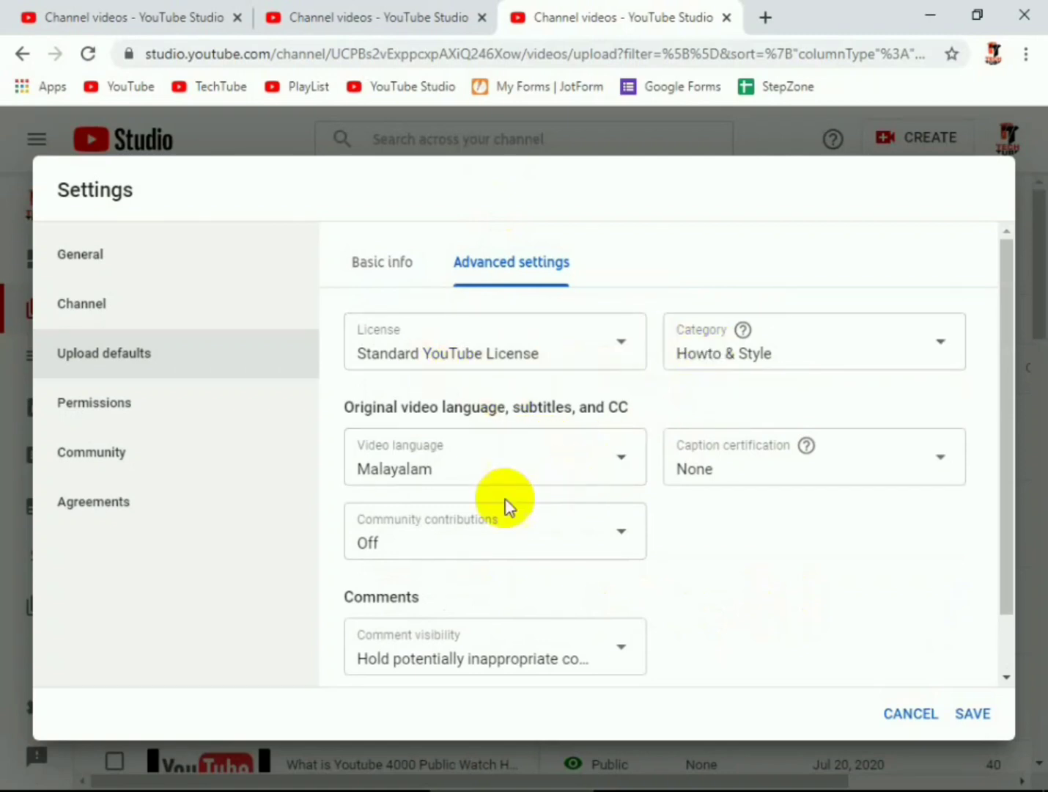
scroll(504, 507, "down", 1)
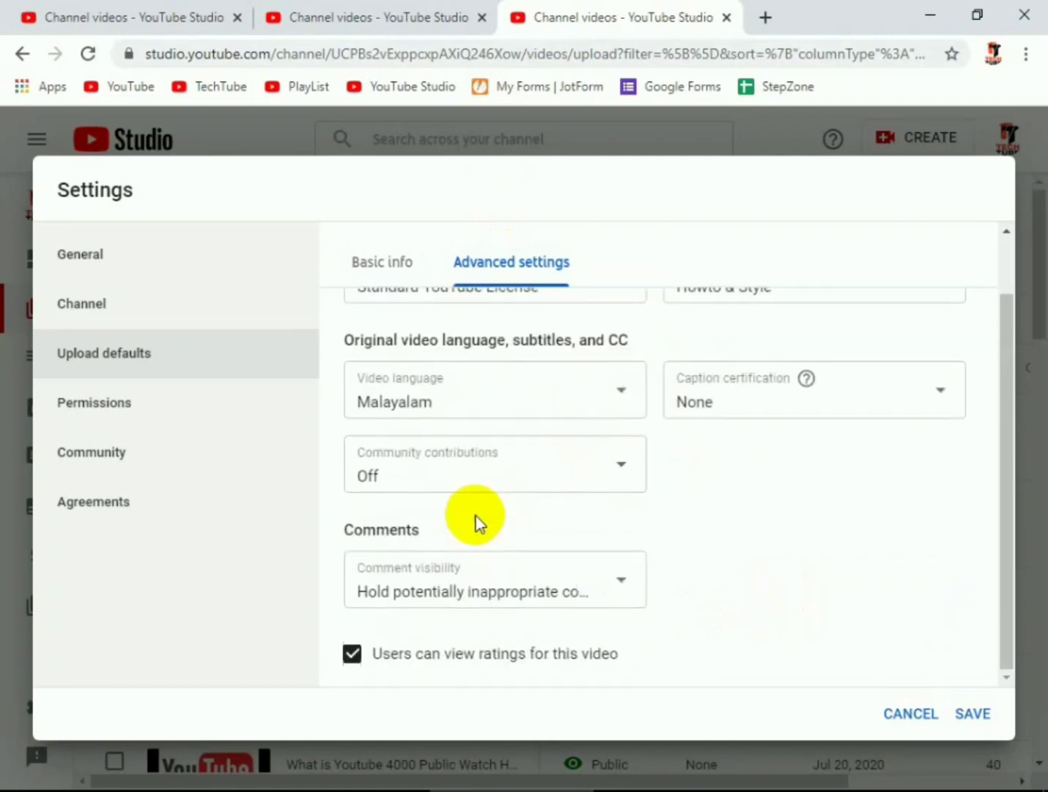
left_click(413, 592)
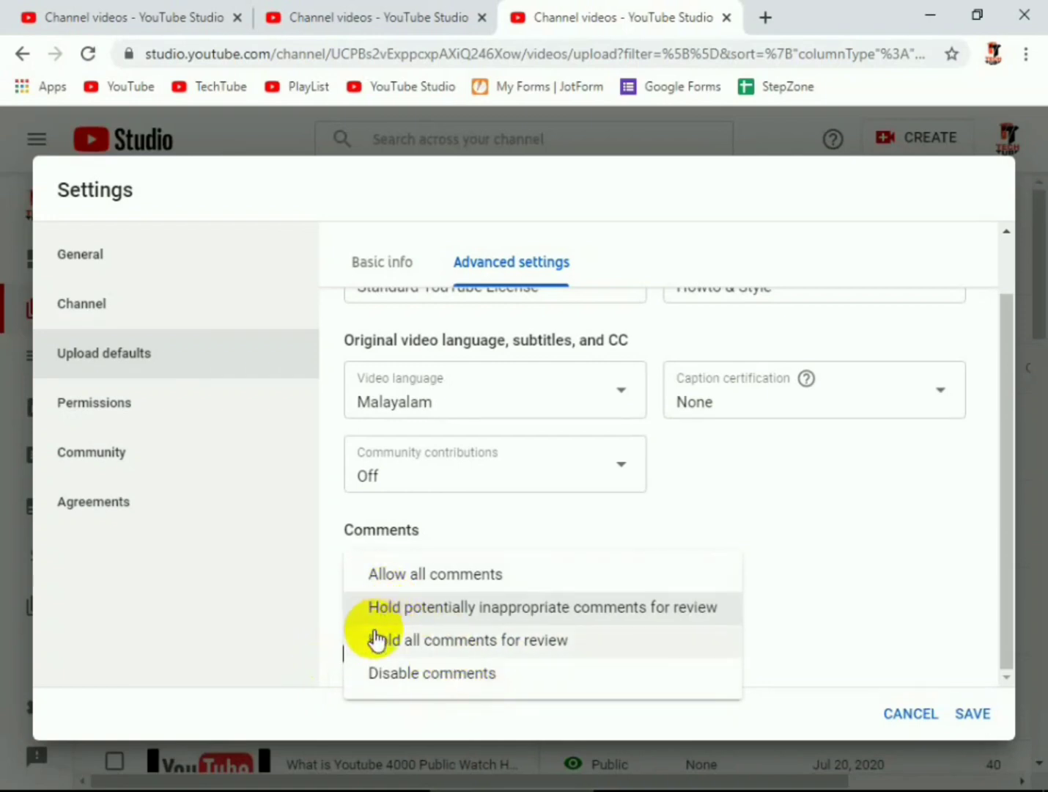
left_click(313, 618)
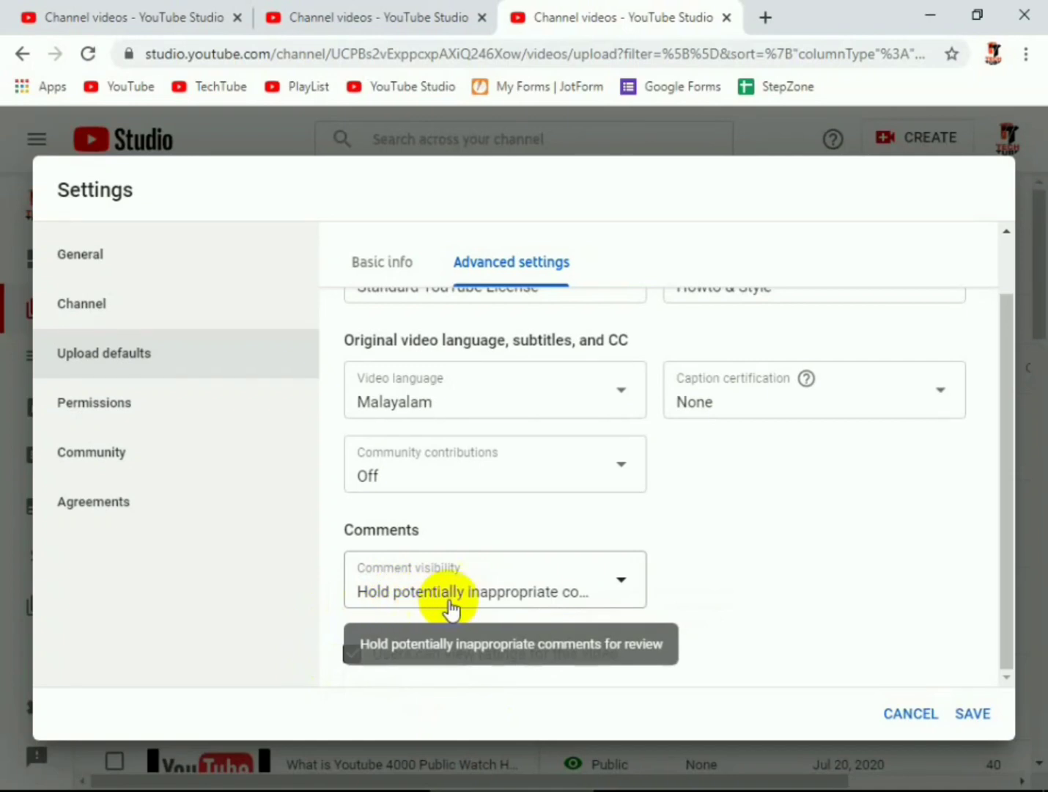
left_click(520, 605)
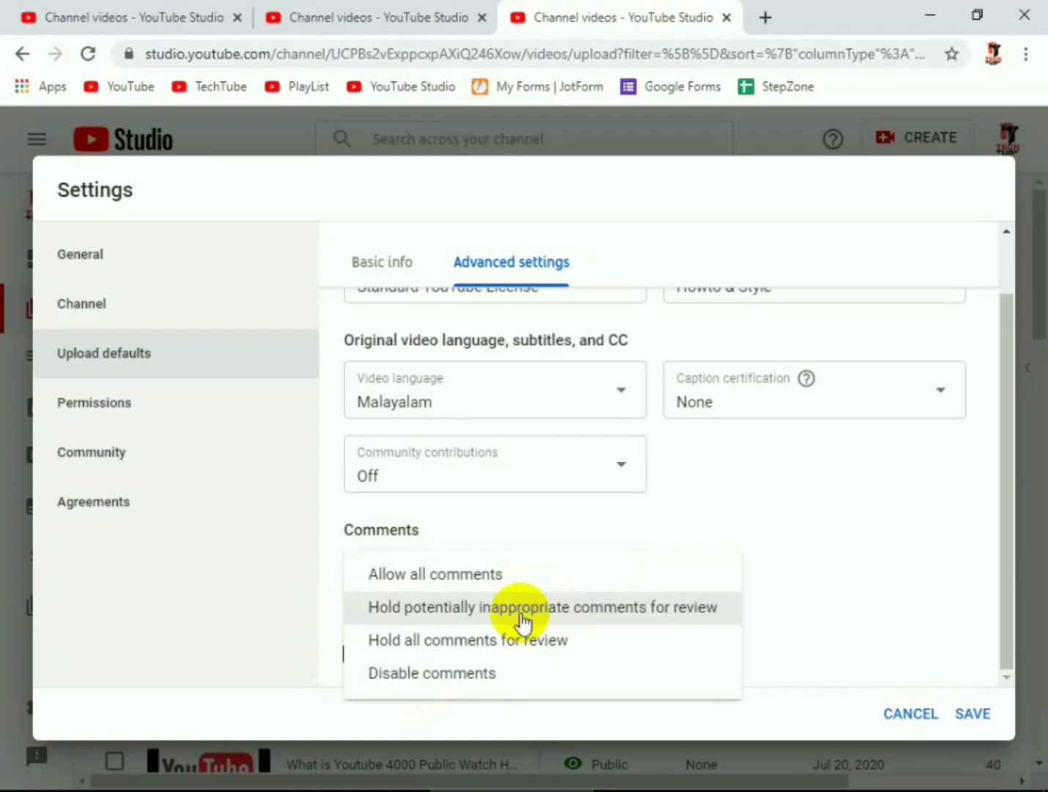
left_click(398, 604)
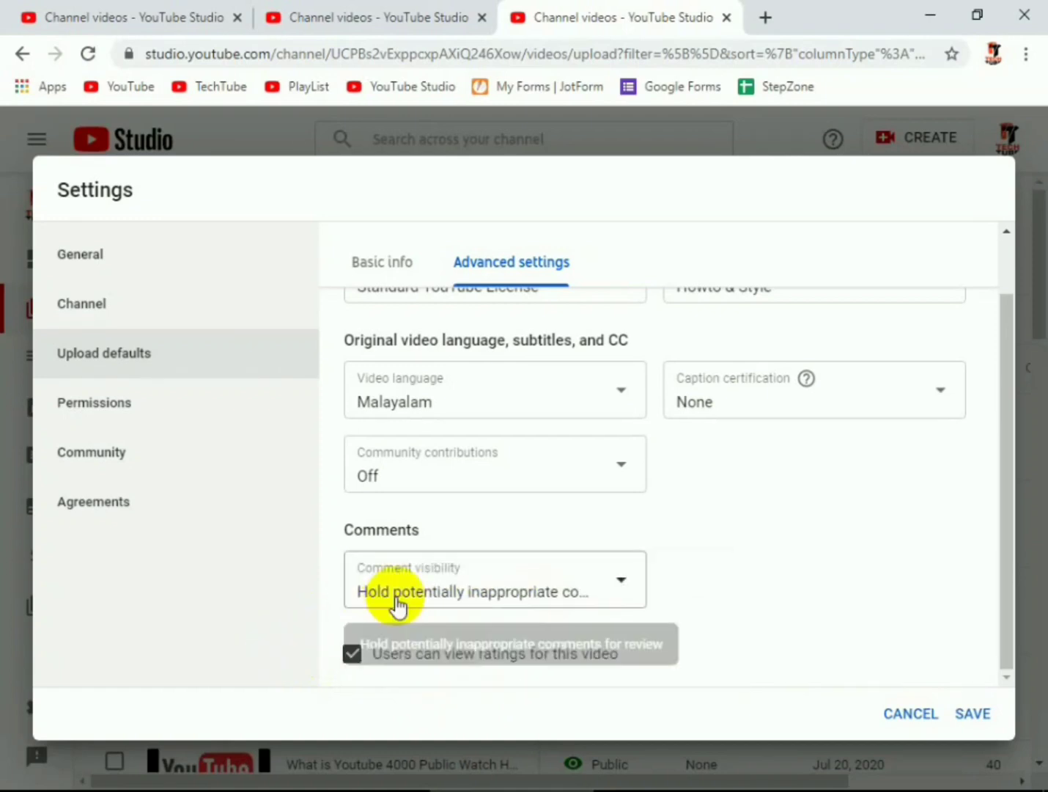
scroll(432, 554, "up", 1)
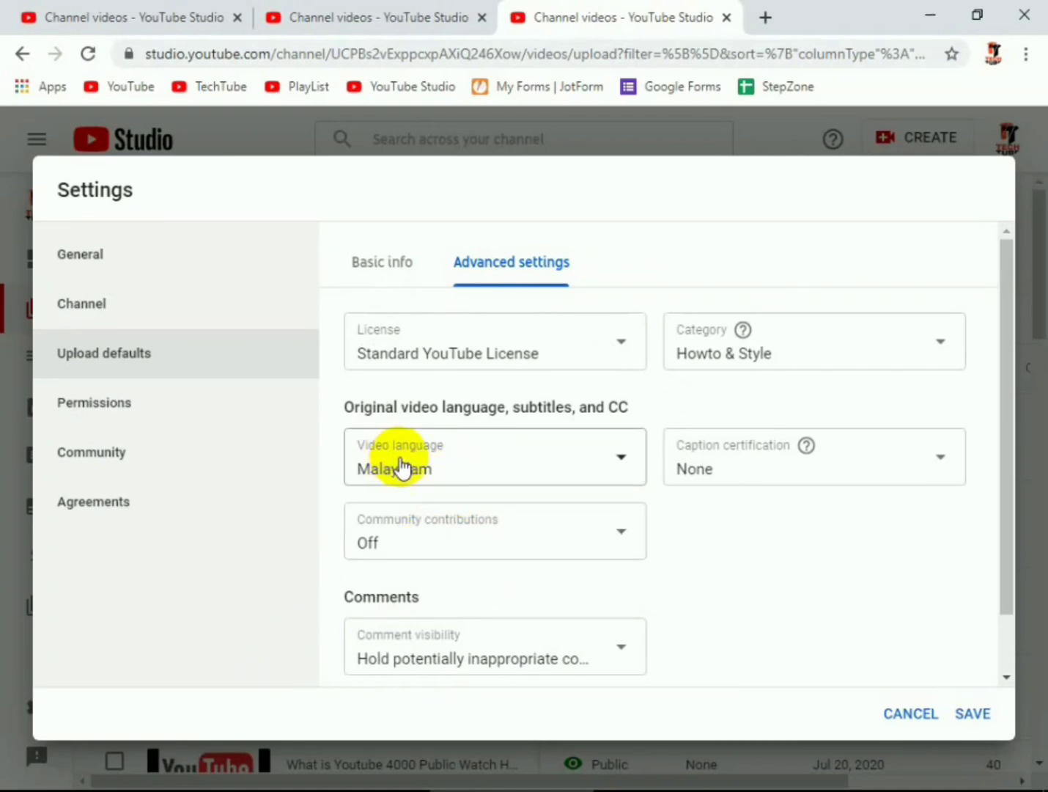
Review the channel permissions and the community automated filters for moderators, approved users, hidden users and blocked words.
left_click(74, 413)
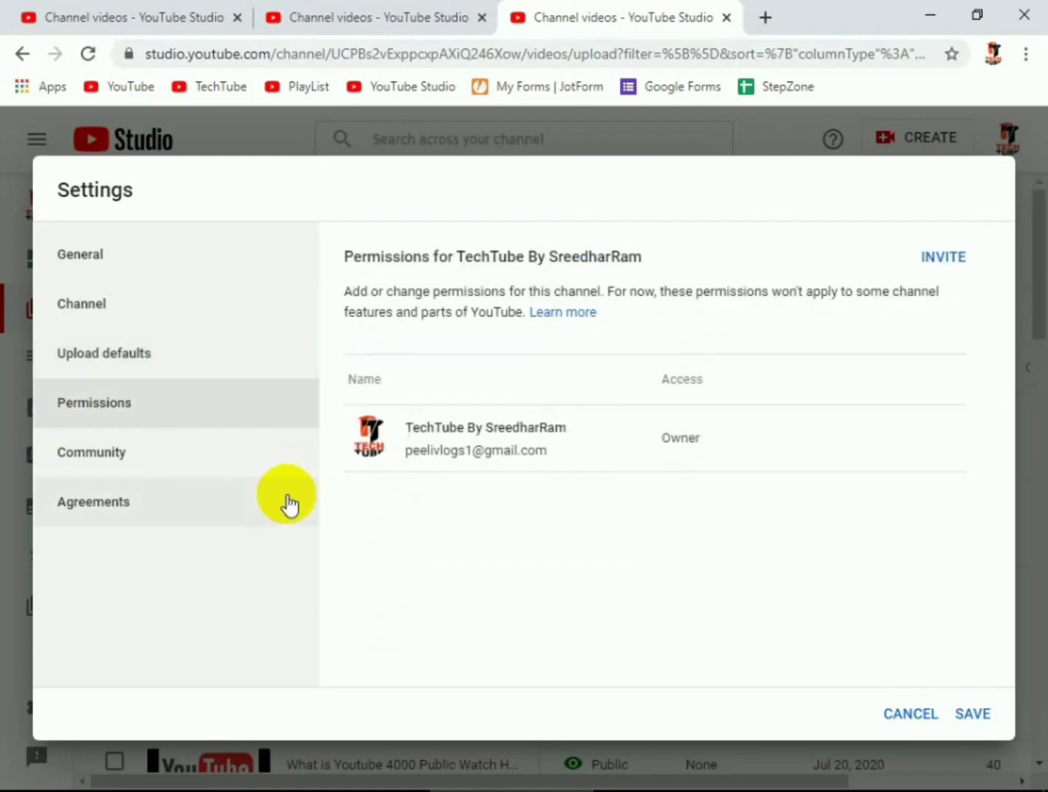
left_click(89, 461)
scroll(445, 426, "down", 3)
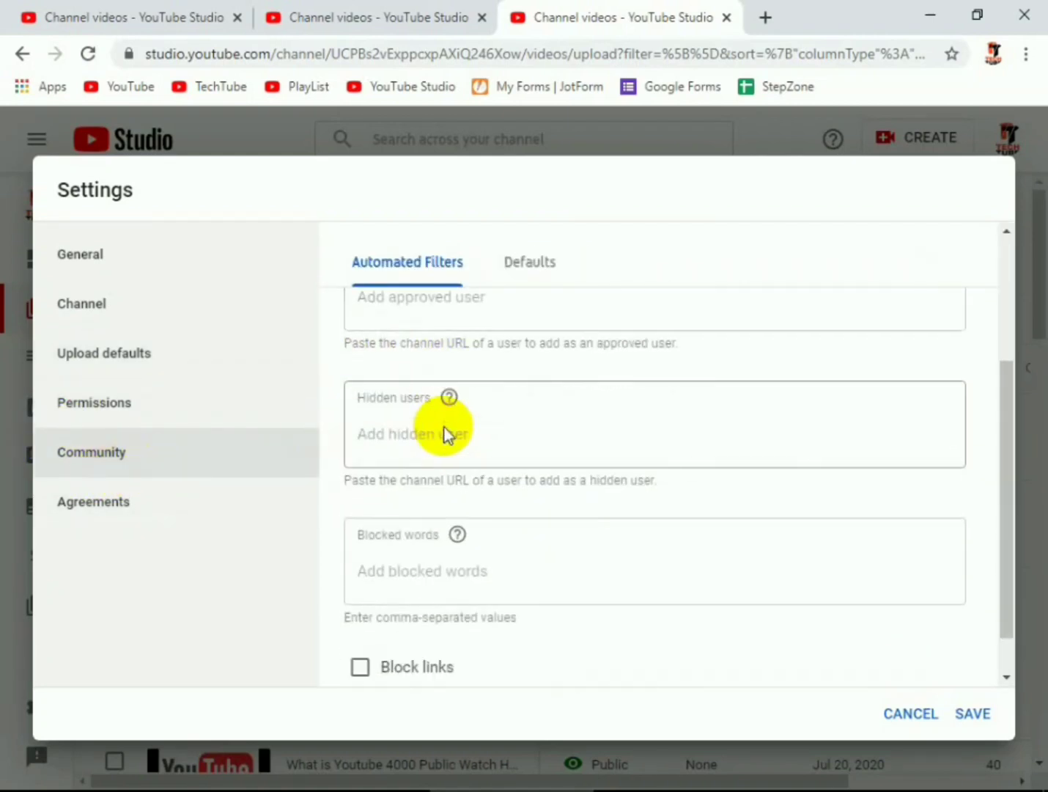
scroll(445, 429, "up", 3)
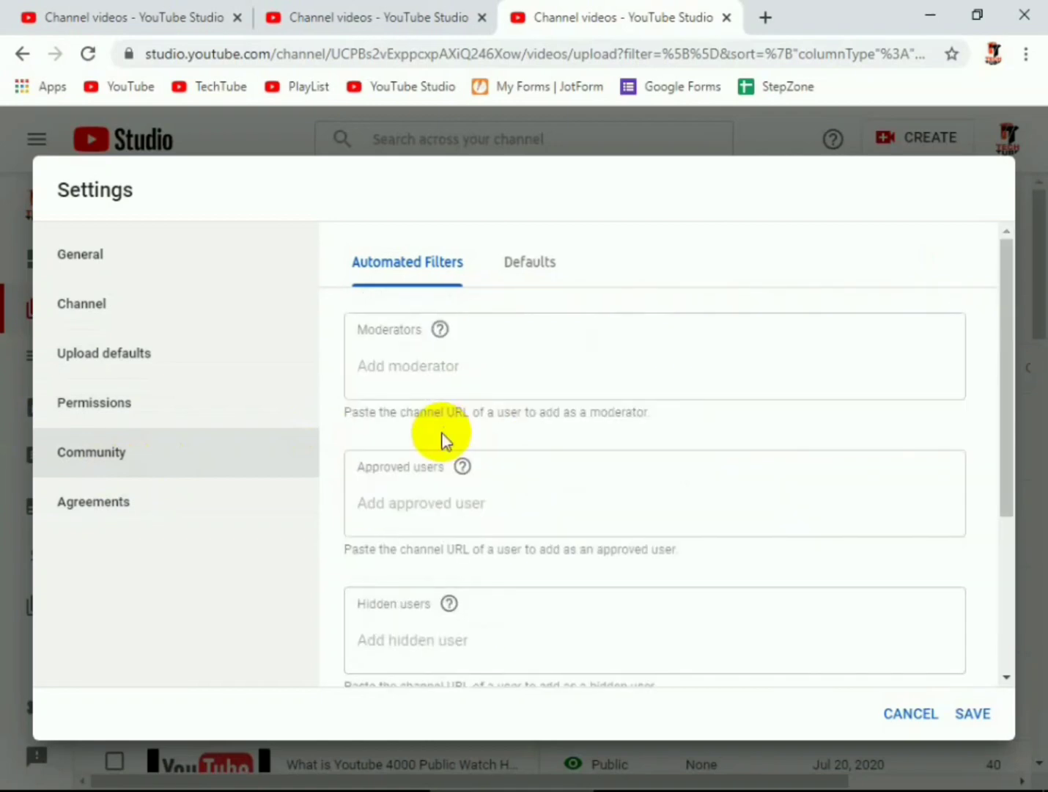
scroll(444, 438, "down", 3)
scroll(444, 435, "down", 1)
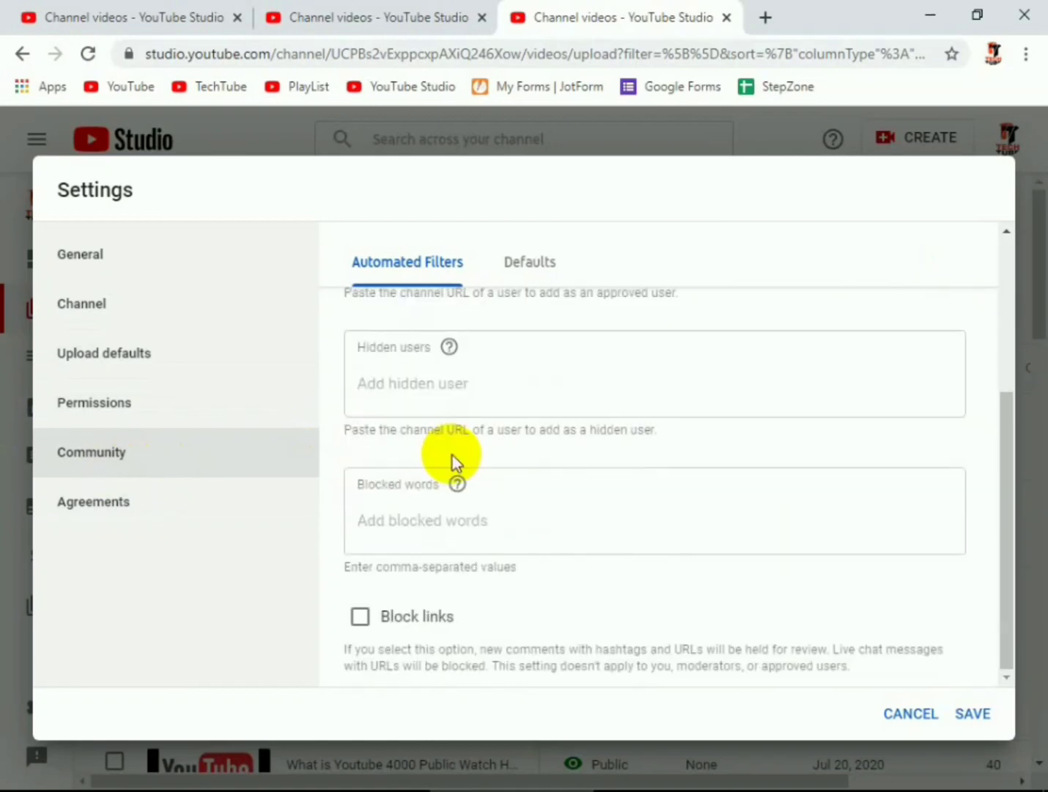
scroll(441, 464, "up", 4)
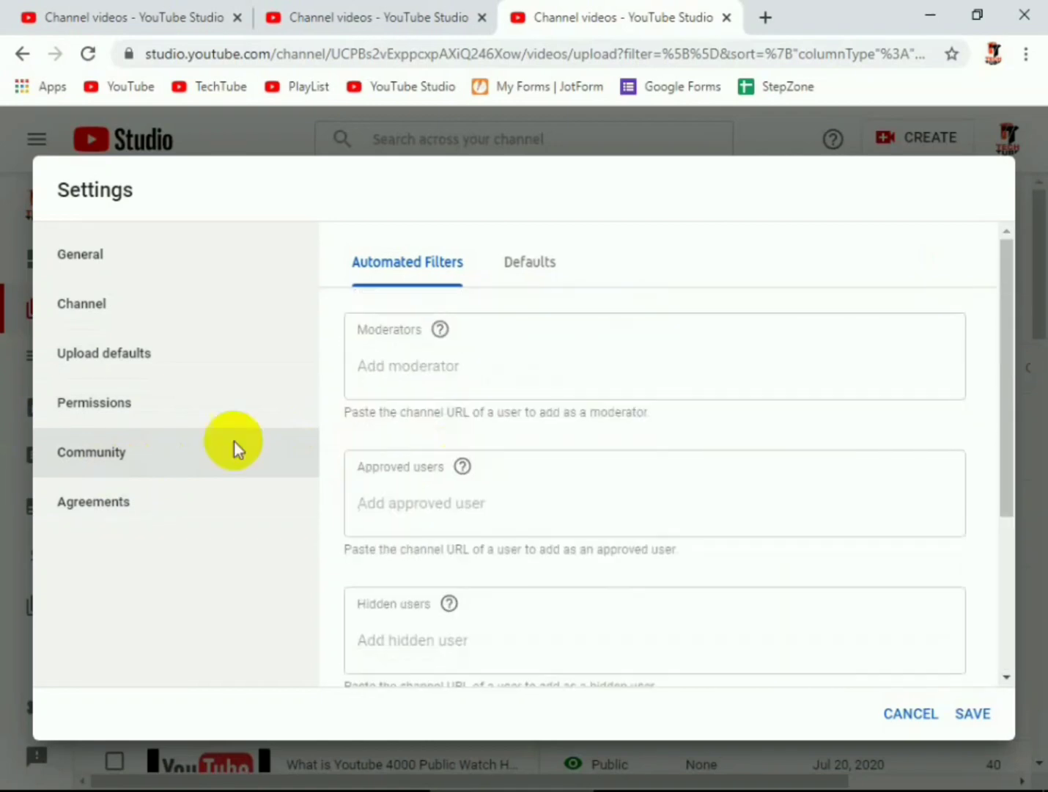
Revisit the upload defaults and the channel's basic info, and close the settings.
left_click(71, 415)
left_click(82, 363)
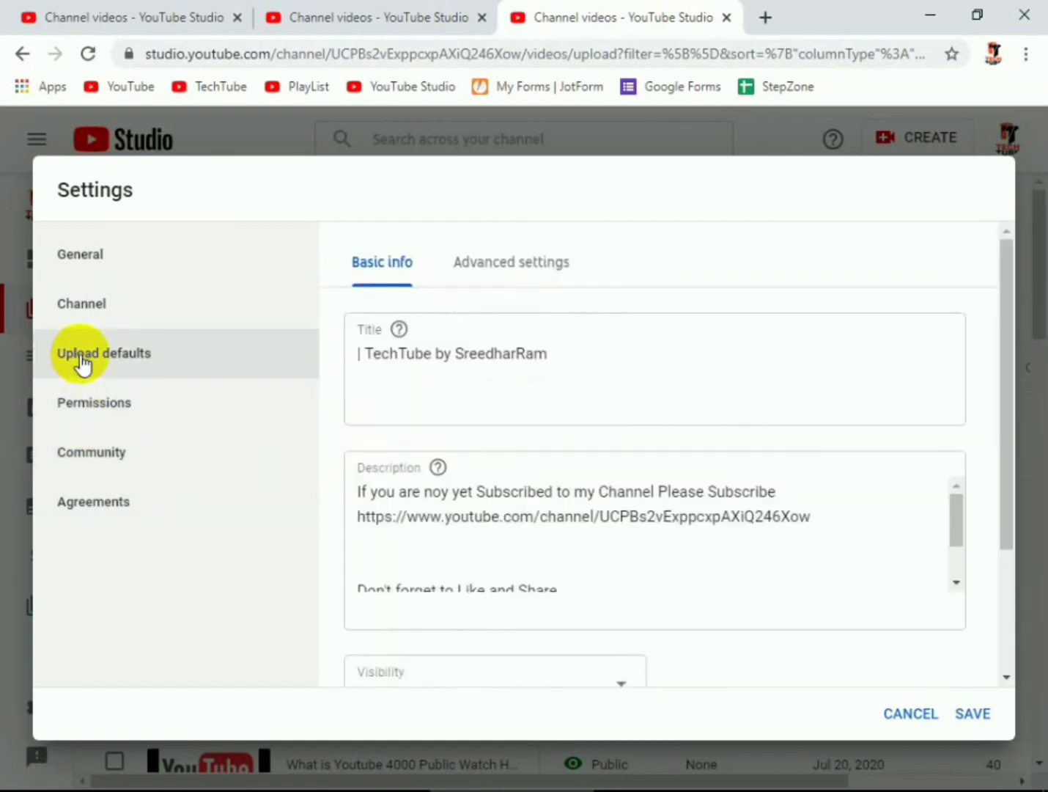
left_click(81, 308)
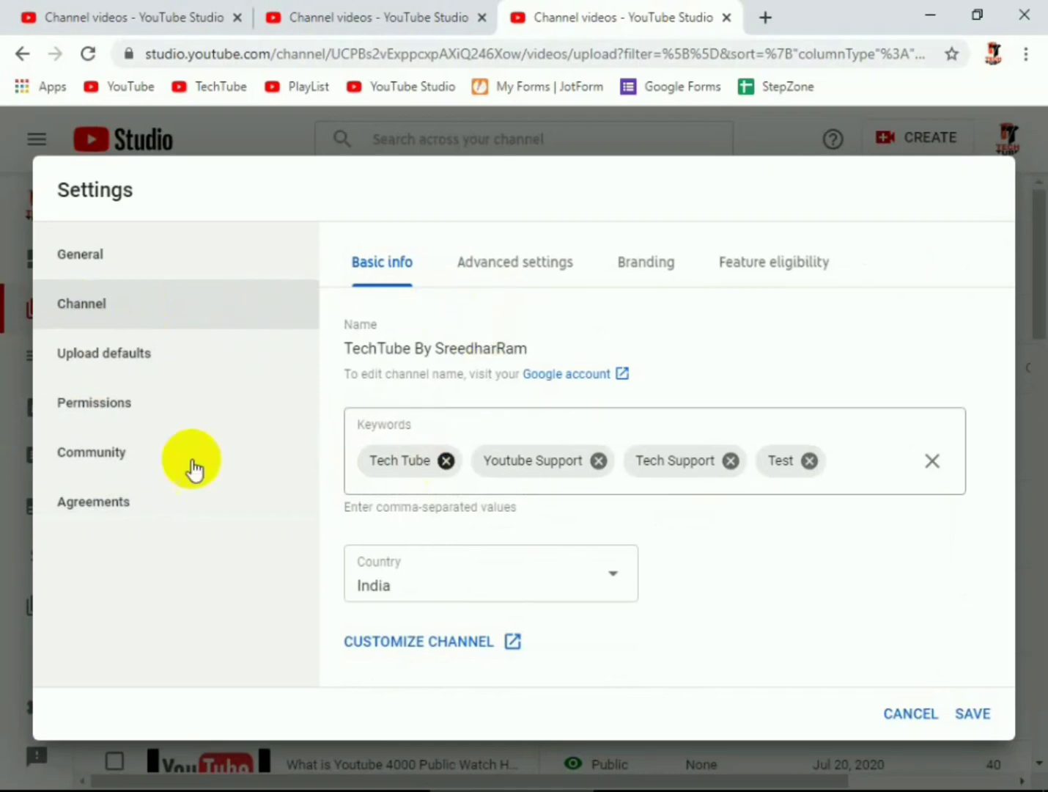
key("Escape")
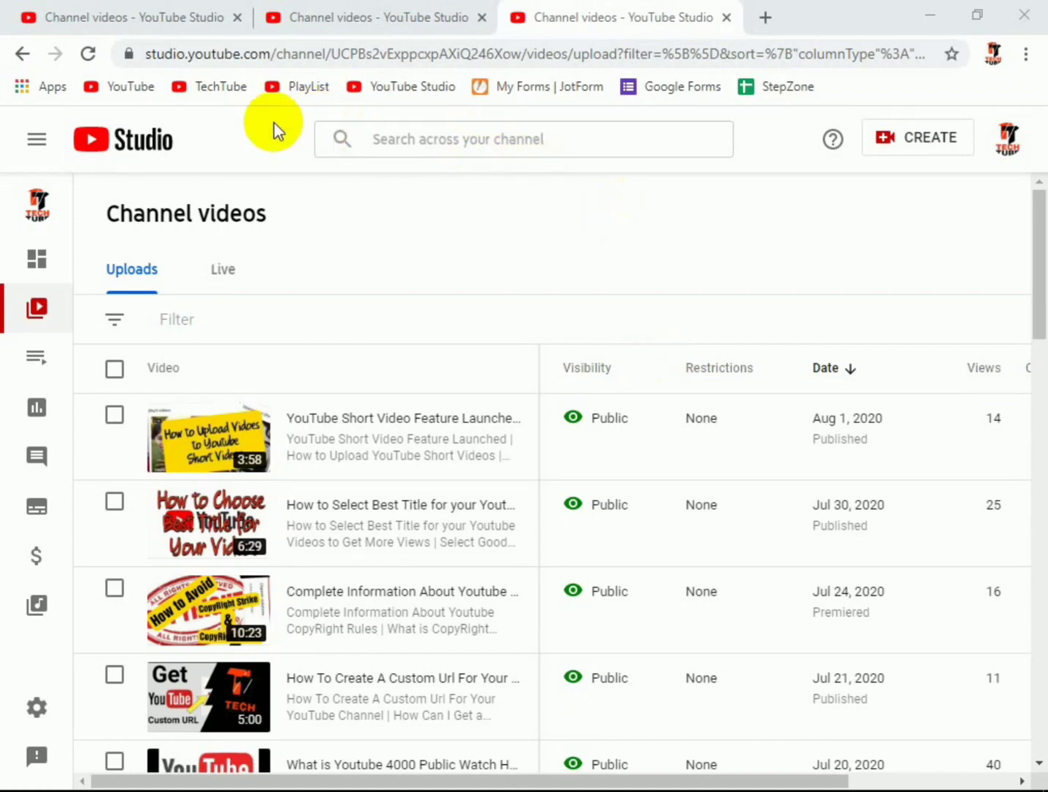
Highlight the Studio web address of the Channel videos page and reopen the settings.
left_click_drag(140, 53, 219, 60)
left_click(204, 53)
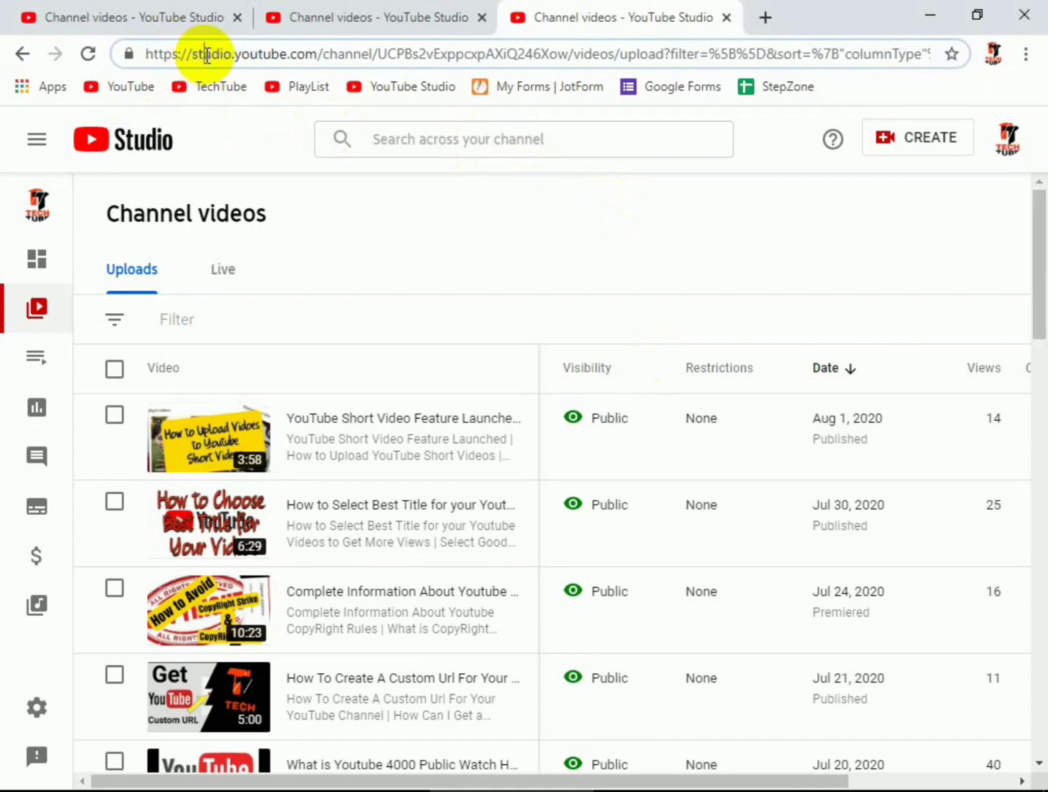
left_click(36, 708)
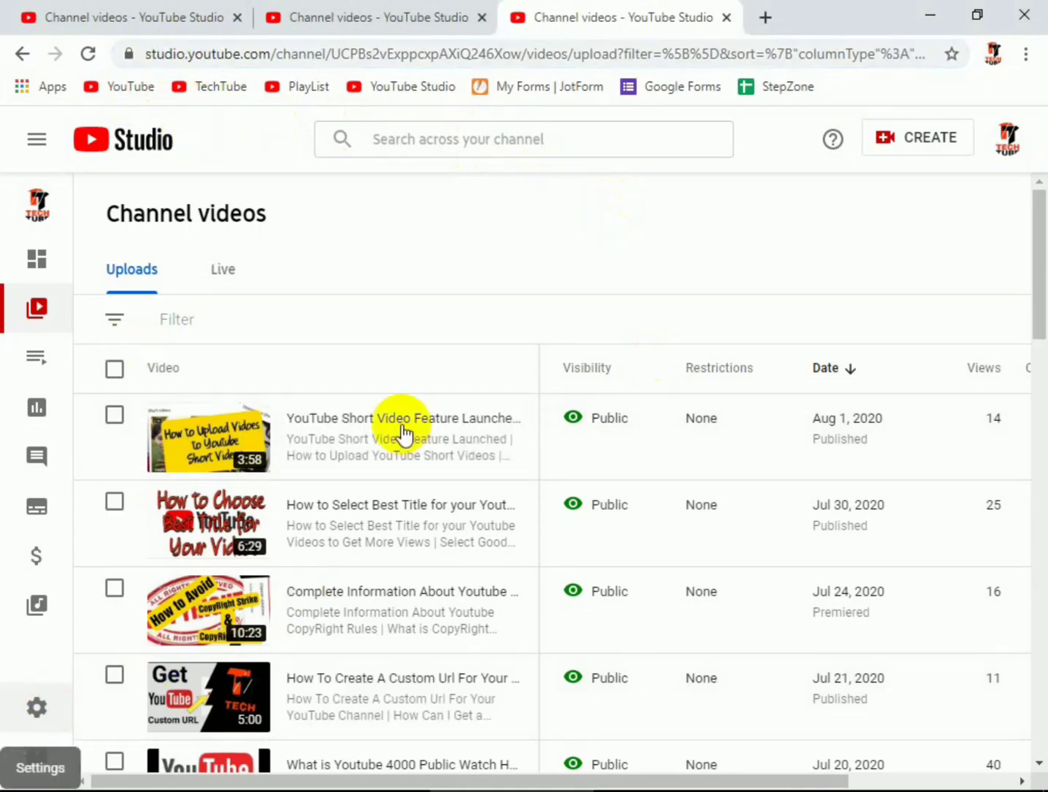